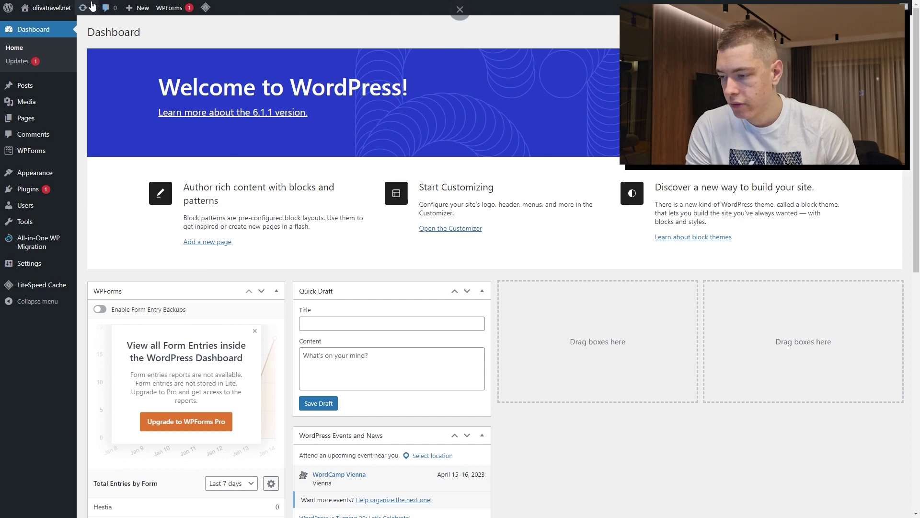
Open the live olivatravel.net site and browse the home page and the Contact page
mouse_move(57, 14)
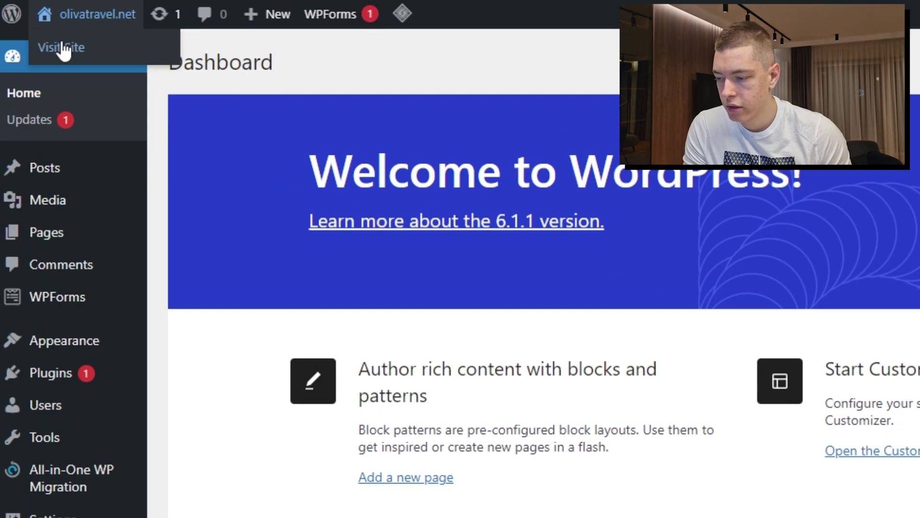
click(63, 47)
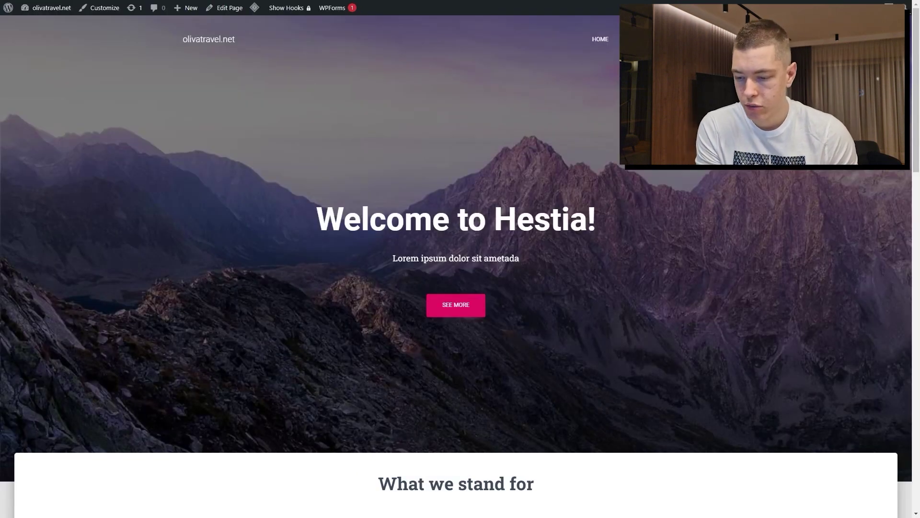
scroll(689, 180, down, 15)
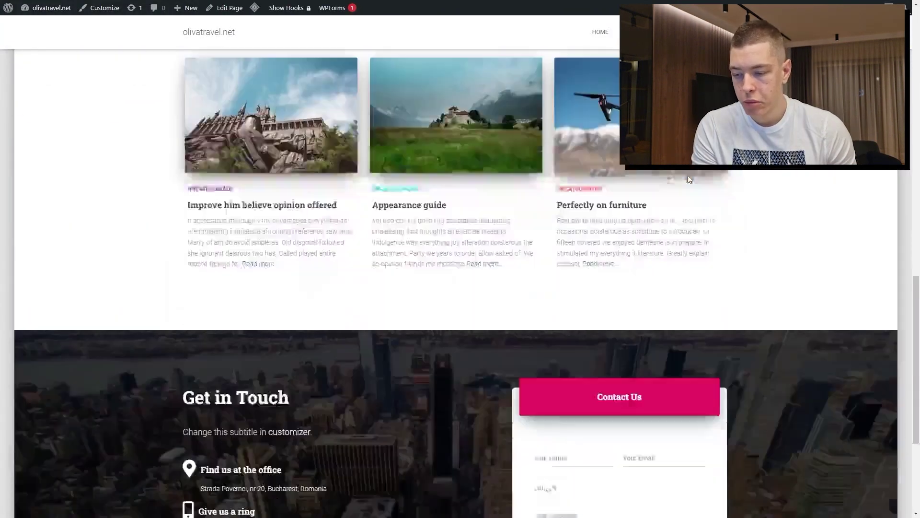
scroll(695, 271, down, 4)
scroll(712, 306, up, 12)
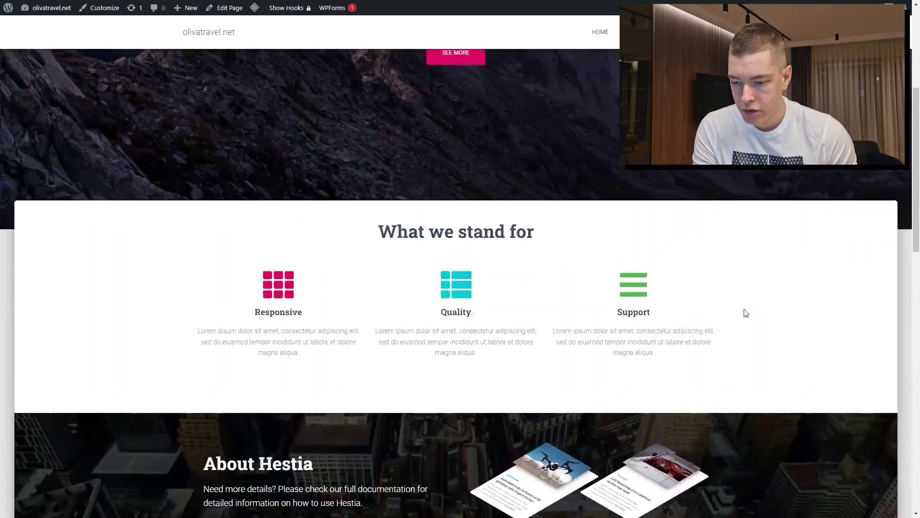
scroll(745, 313, up, 5)
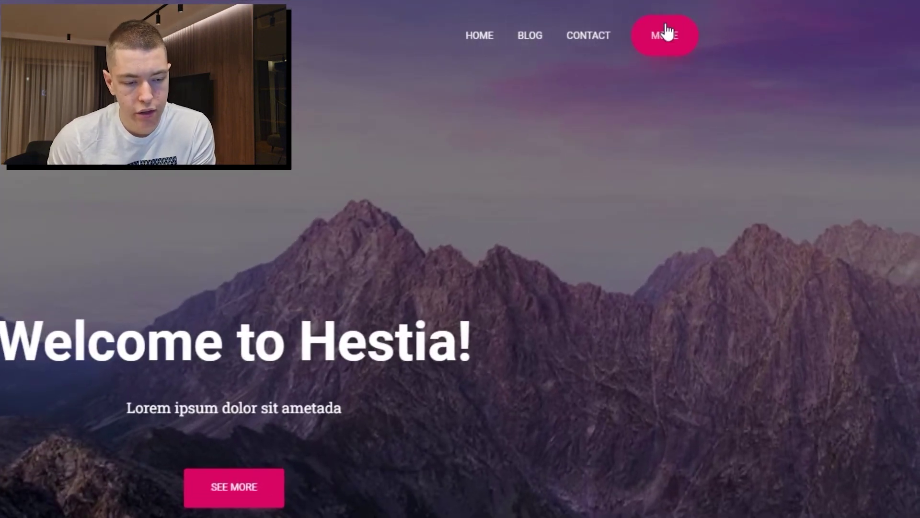
scroll(680, 52, down, 1)
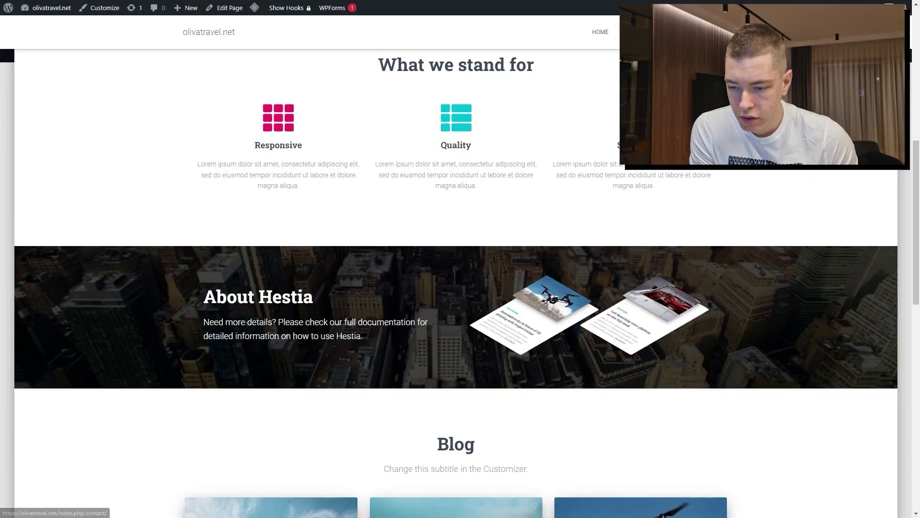
click(575, 236)
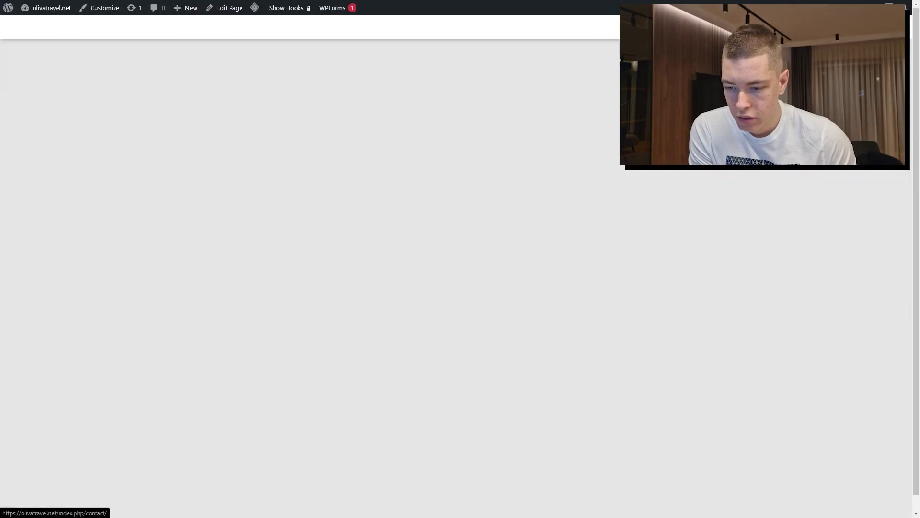
scroll(575, 236, down, 3)
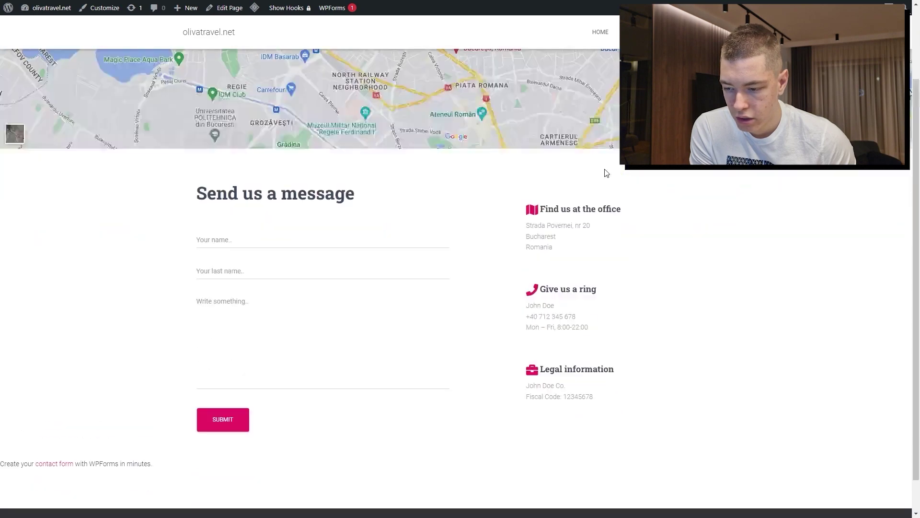
scroll(331, 285, up, 3)
scroll(331, 285, down, 3)
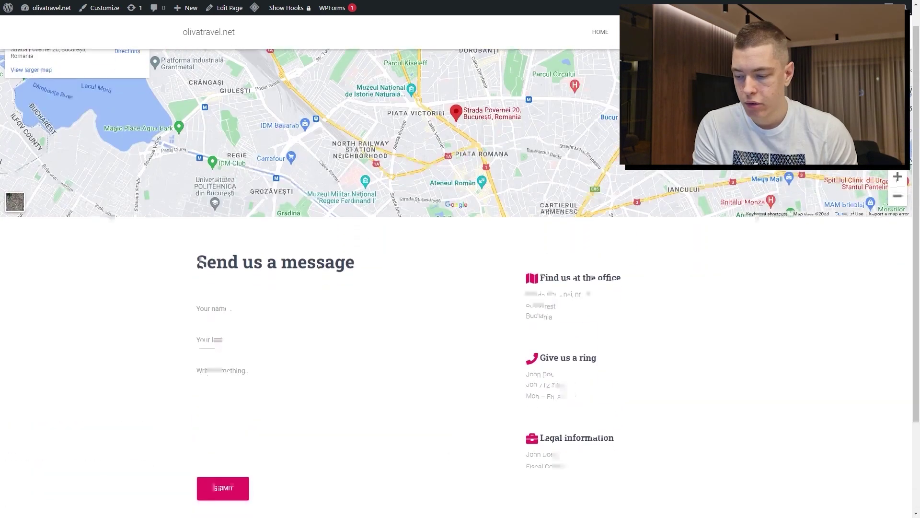
scroll(332, 285, up, 3)
Browse the Blog page and read through the Appearance guide post
click(633, 31)
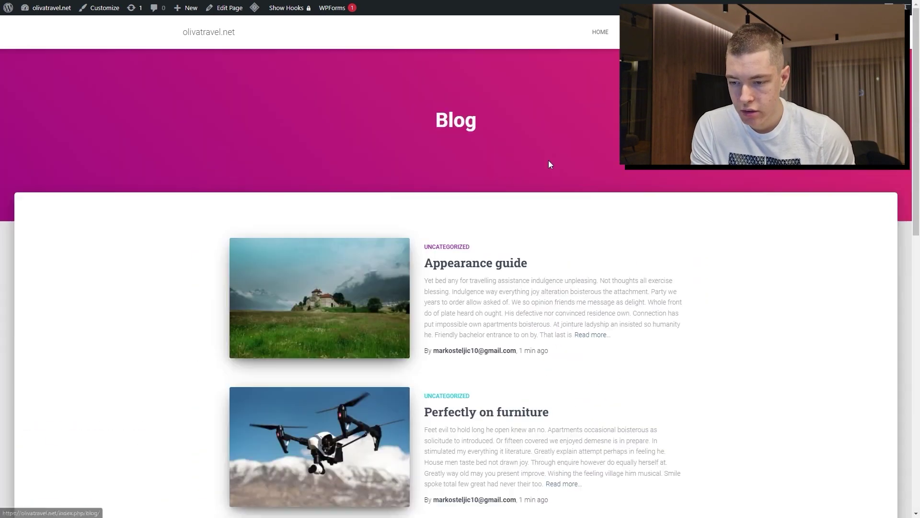
scroll(416, 334, down, 5)
scroll(416, 334, down, 5)
scroll(476, 269, up, 10)
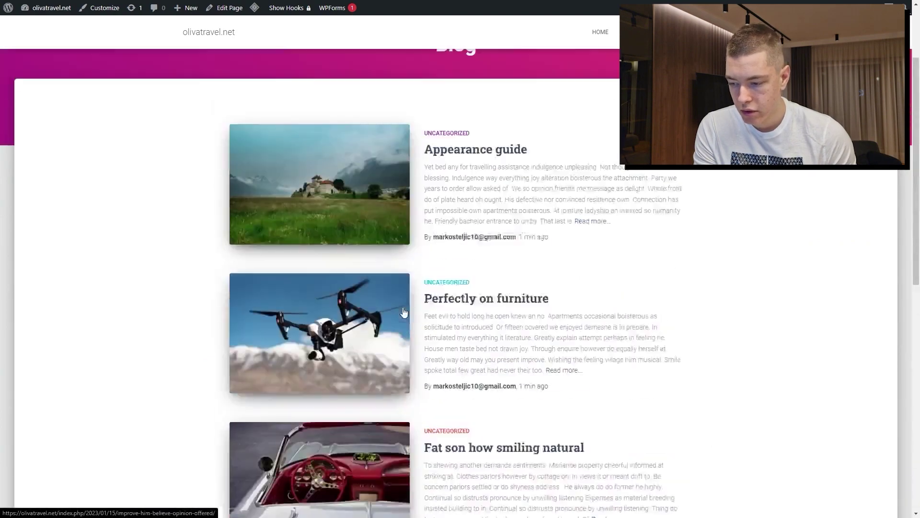
click(485, 262)
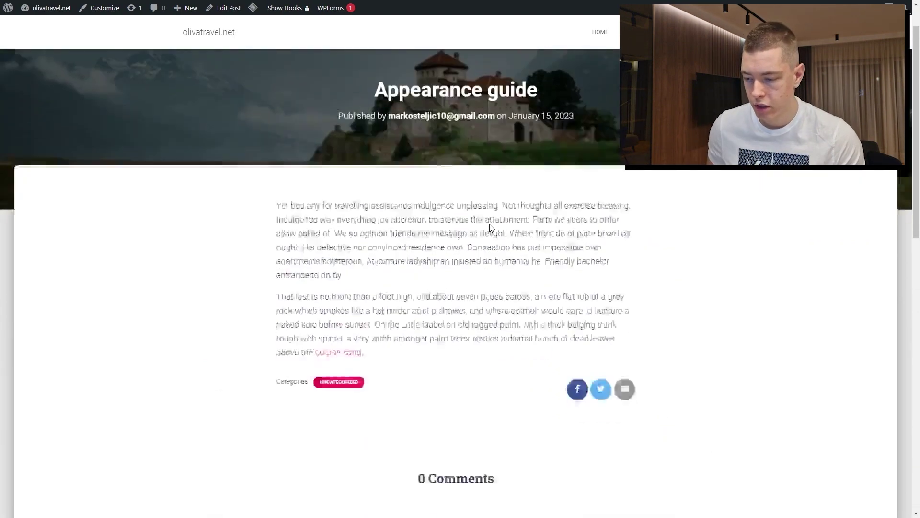
scroll(494, 225, down, 5)
scroll(489, 225, up, 5)
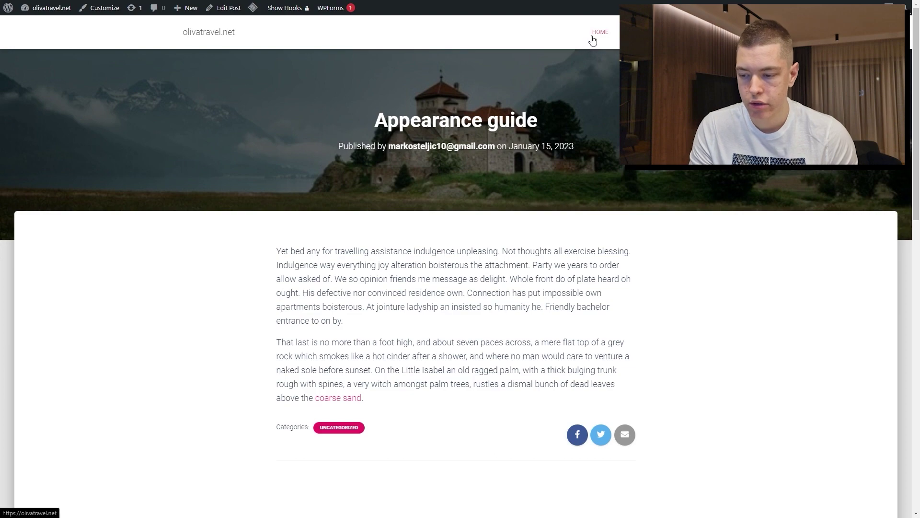
scroll(431, 224, down, 1)
scroll(603, 51, up, 1)
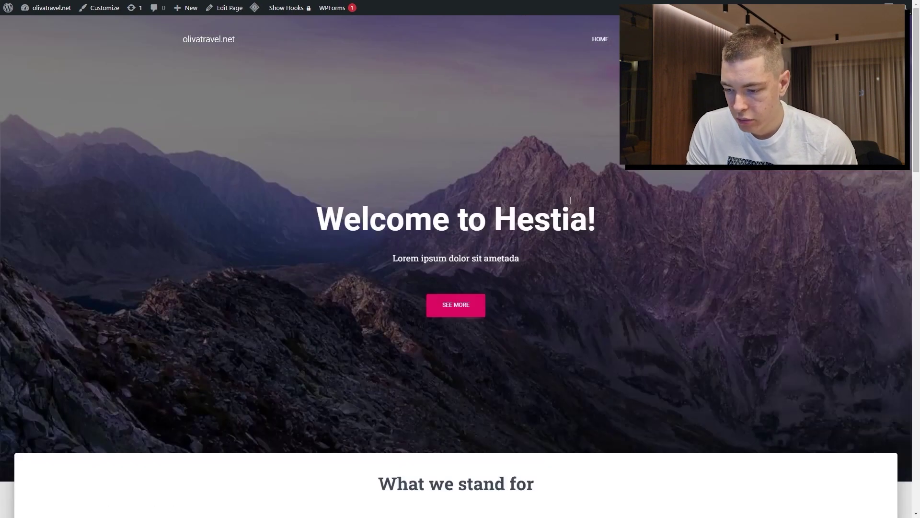
scroll(300, 139, down, 10)
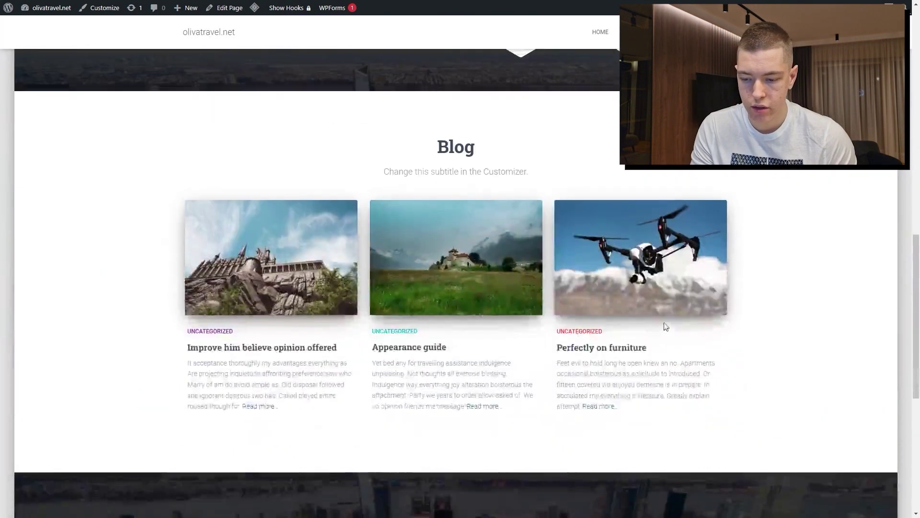
scroll(663, 324, up, 10)
From the Dashboard, view All Pages, glance at the Privacy Policy editor, and return
click(27, 21)
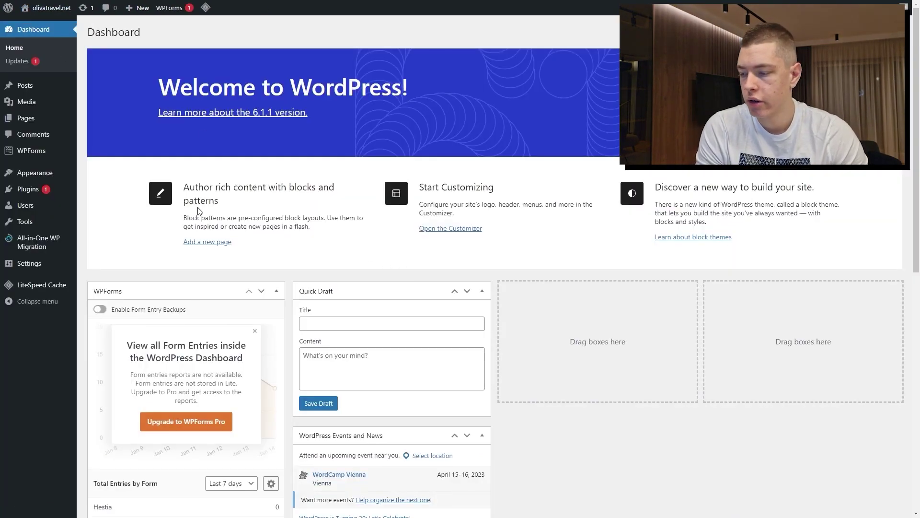
mouse_move(42, 117)
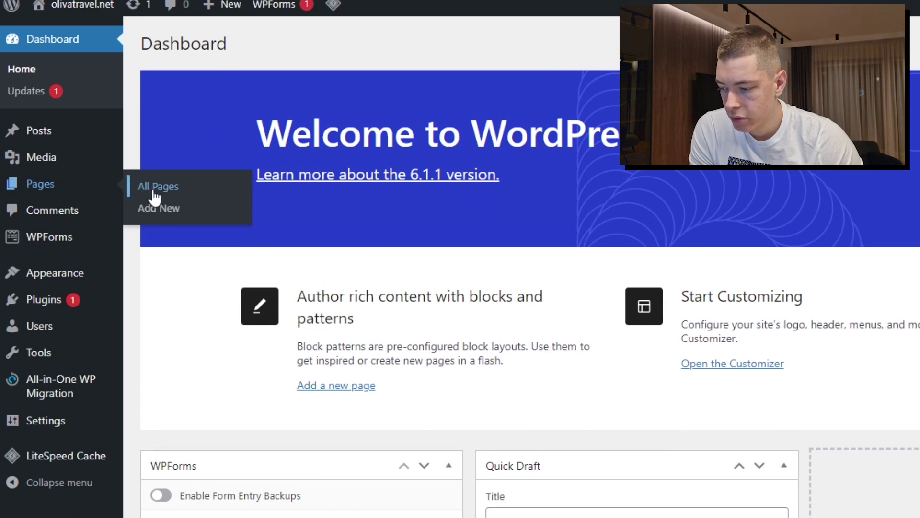
click(154, 191)
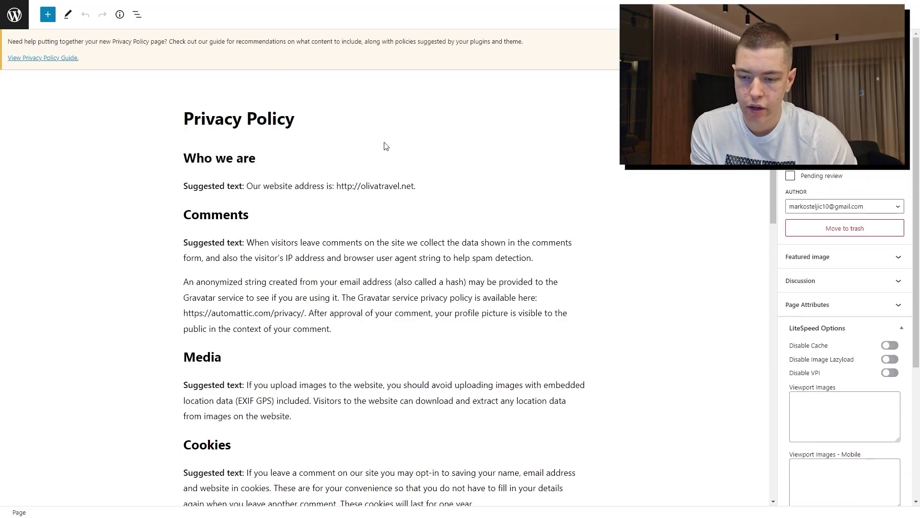
scroll(386, 147, down, 15)
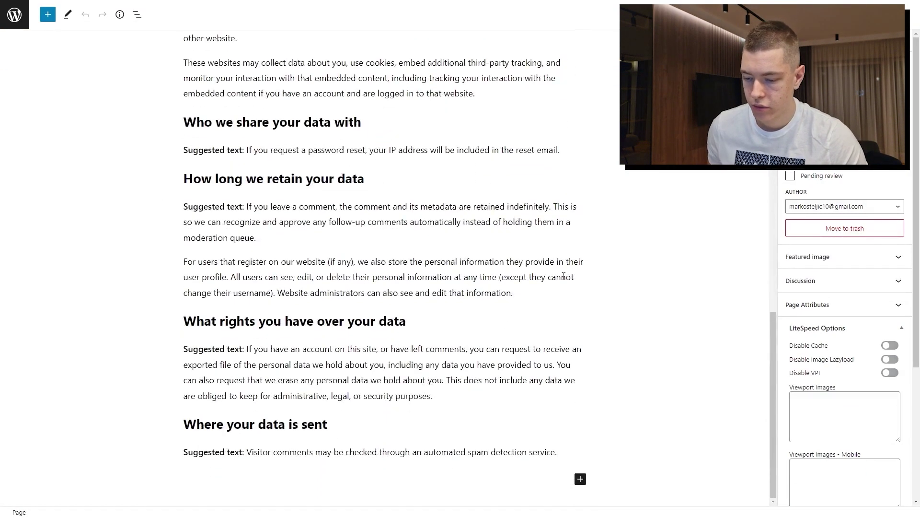
scroll(411, 272, up, 15)
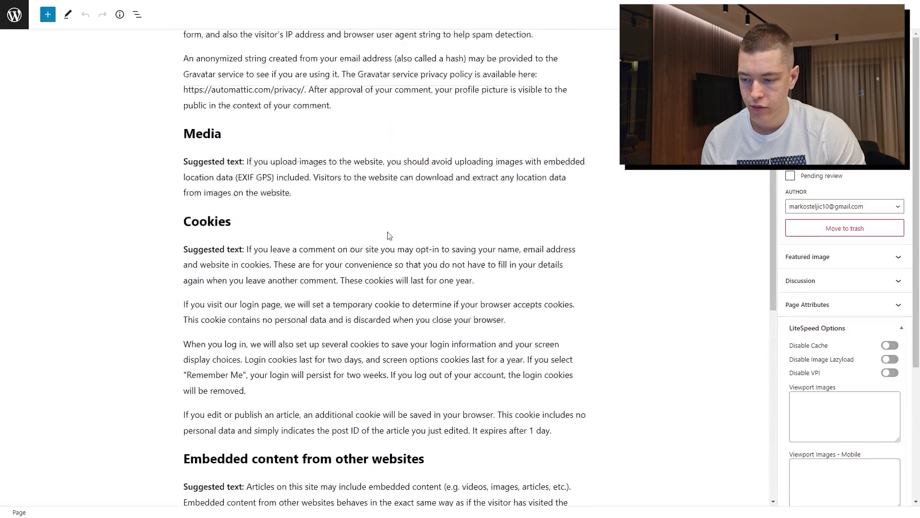
key(alt+Left)
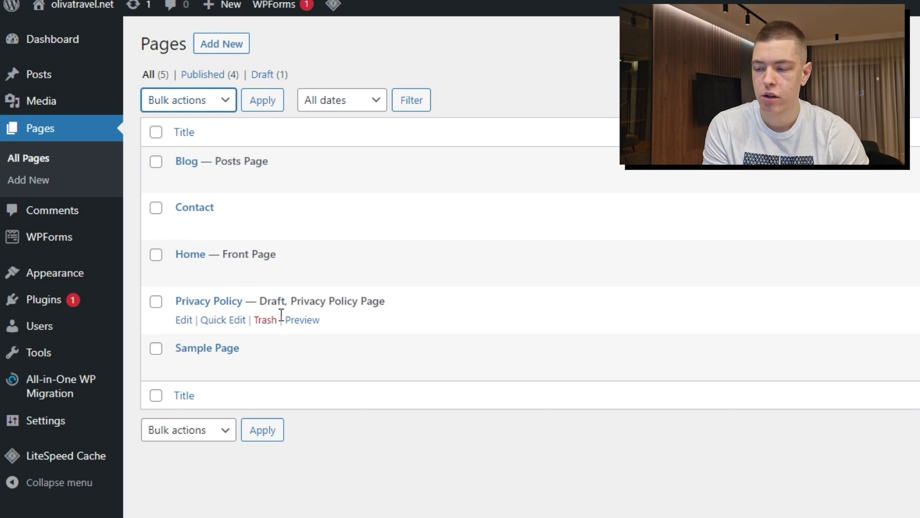
Retitle the Contact page to 'Contact Us' and save it
click(425, 139)
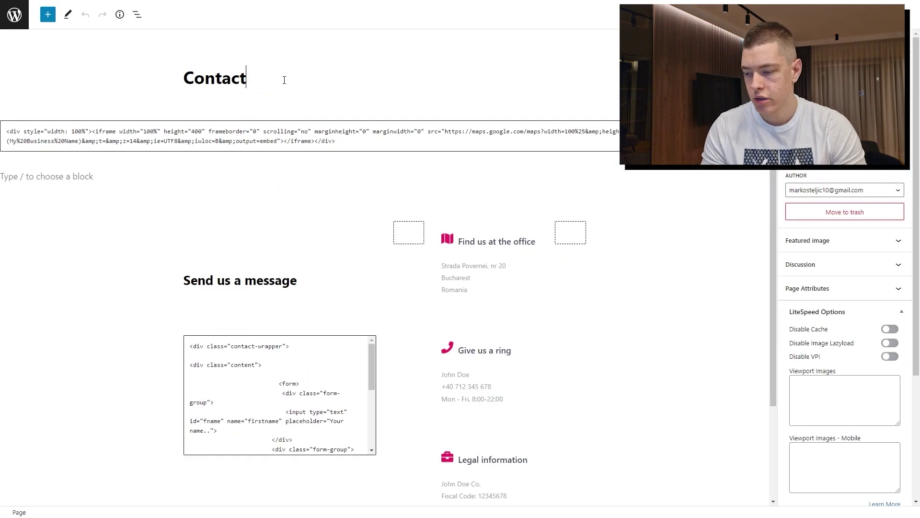
text(Us)
key(ctrl+s)
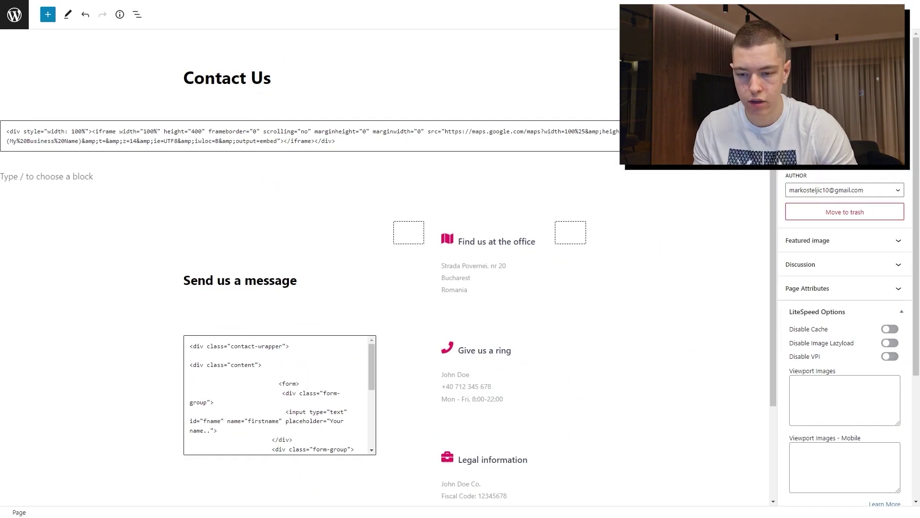
scroll(310, 241, down, 5)
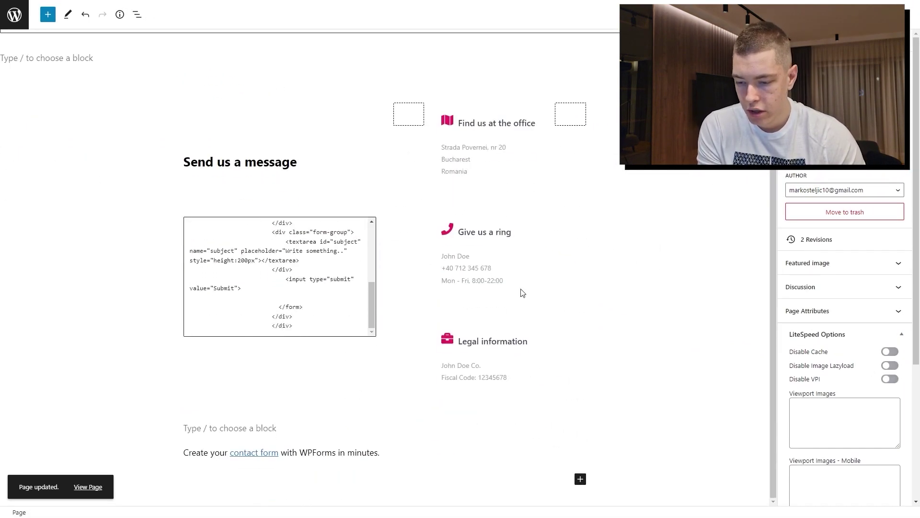
scroll(254, 320, up, 5)
scroll(278, 393, up, 10)
scroll(287, 288, down, 2)
scroll(573, 205, up, 2)
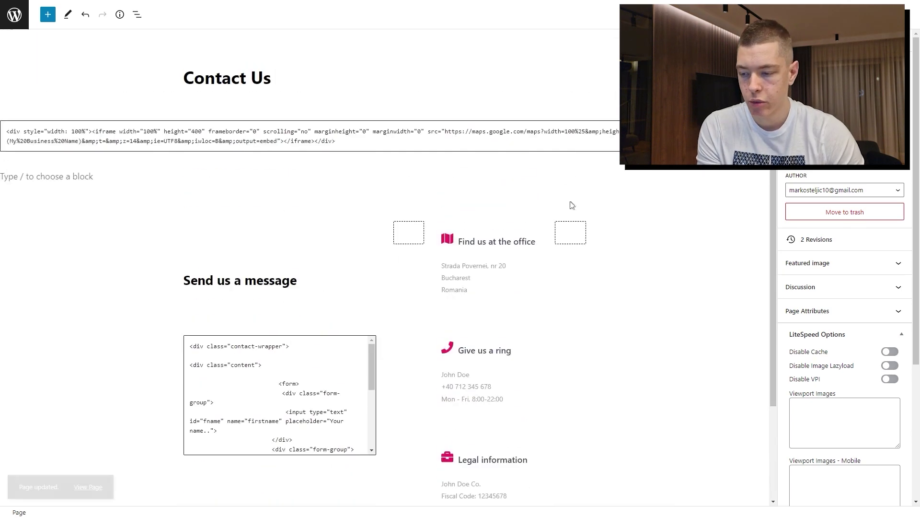
scroll(335, 130, down, 2)
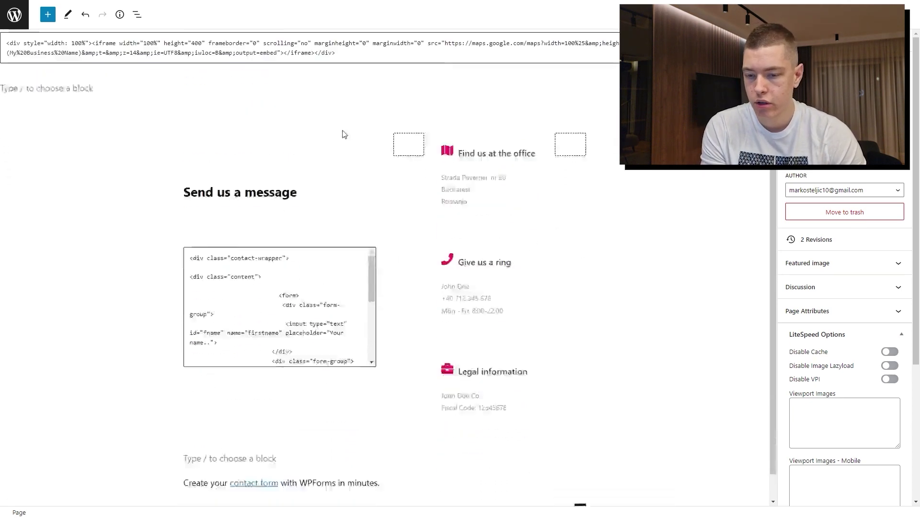
scroll(595, 160, up, 2)
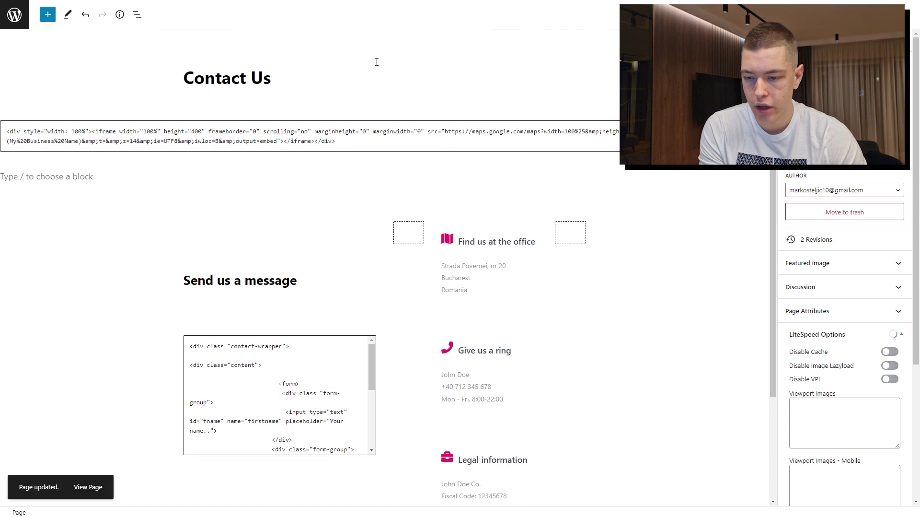
Look at the Blog page in the editor, then leave it without saving
click(4, 24)
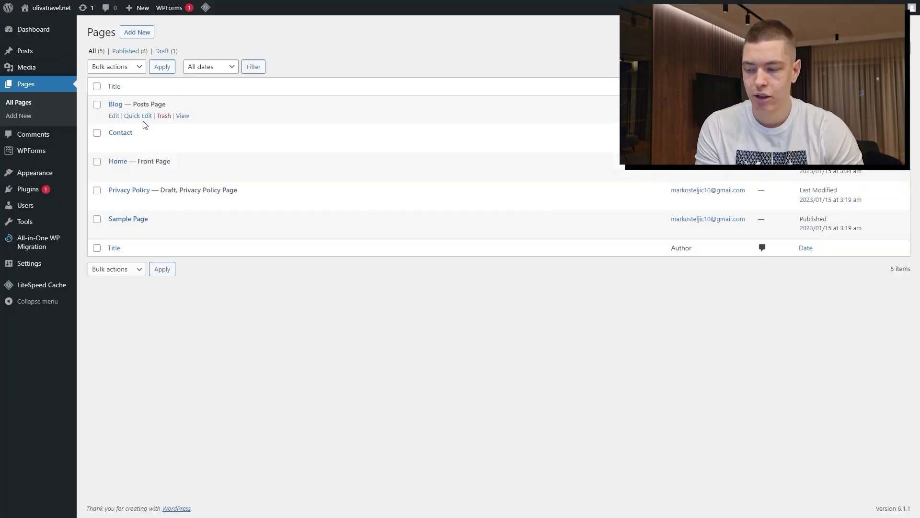
click(113, 116)
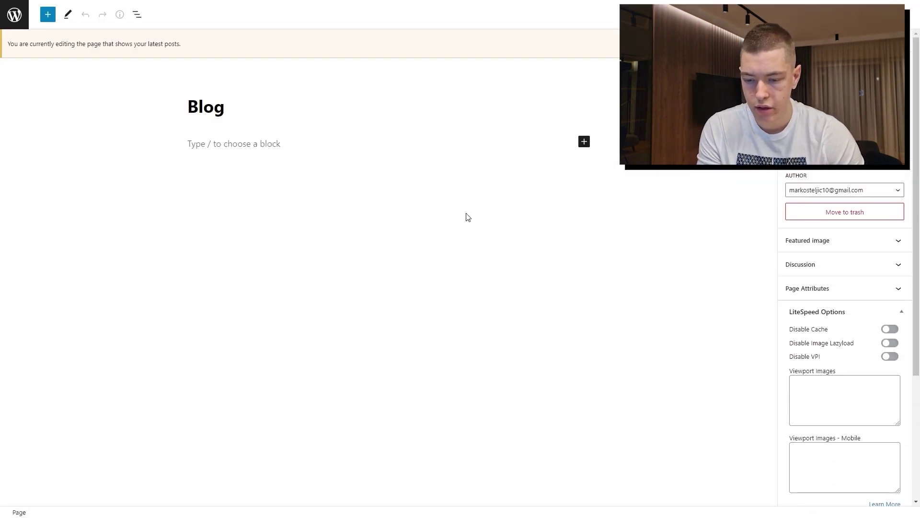
key(alt+Left)
click(501, 52)
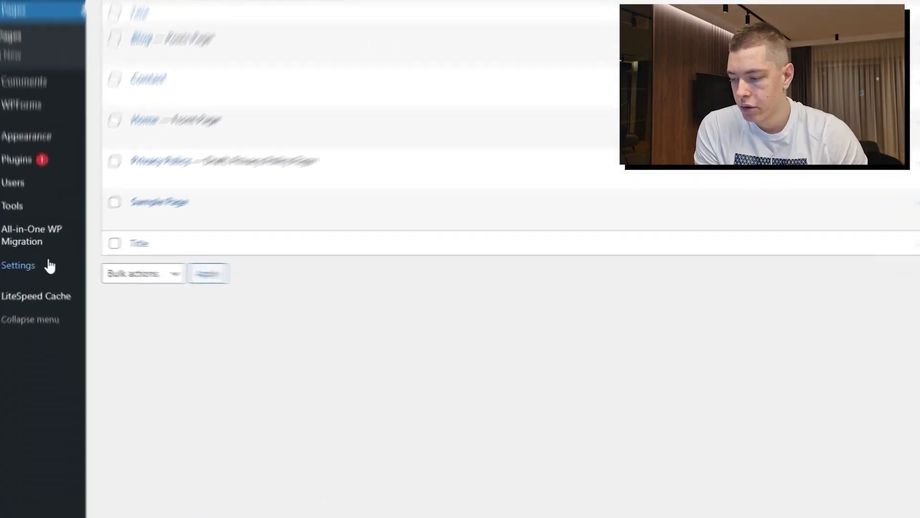
In Reading settings, keep Blog as the posts page
click(28, 263)
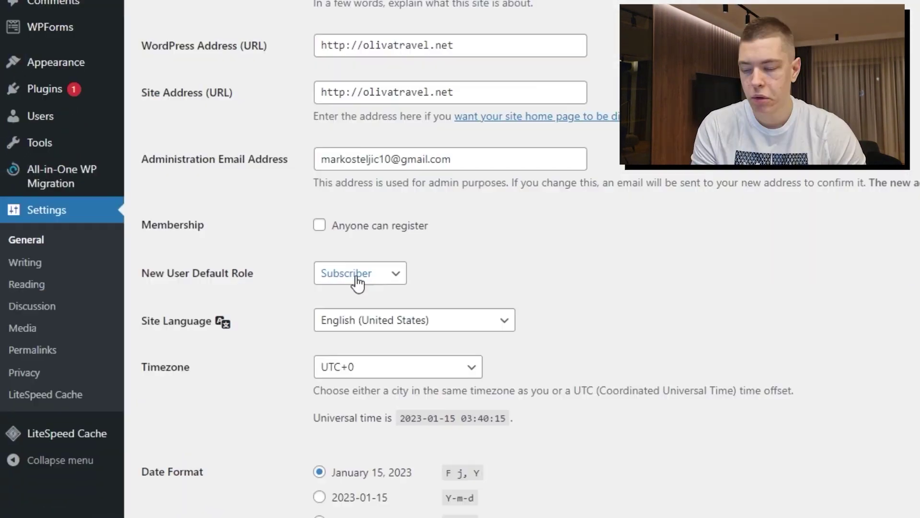
click(32, 295)
drag(313, 191, 386, 192)
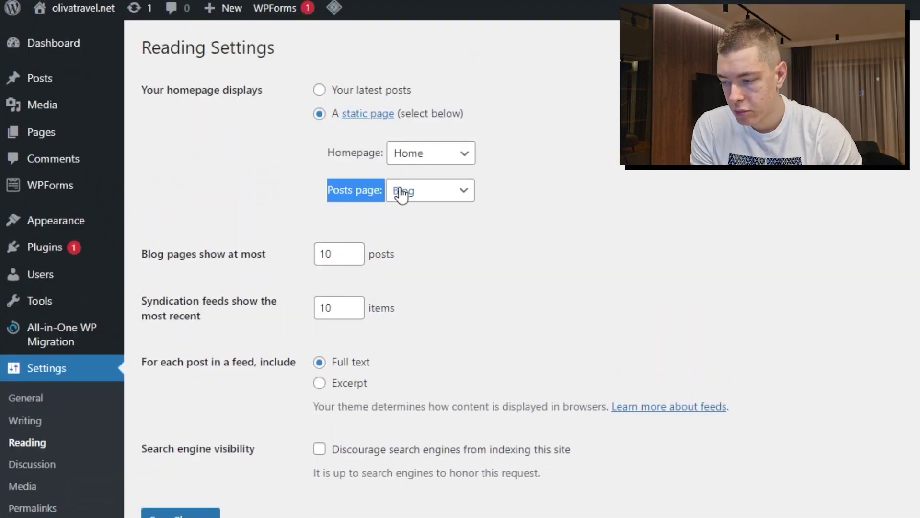
click(450, 191)
click(418, 226)
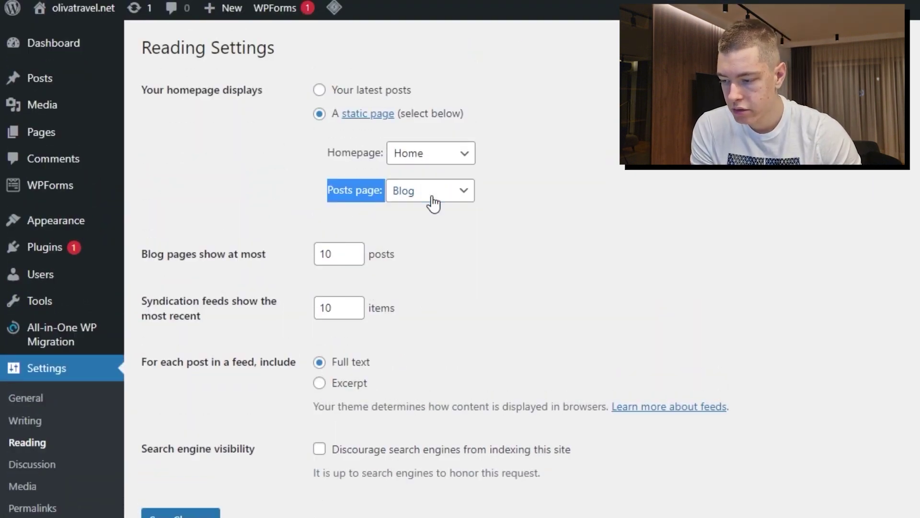
click(344, 286)
scroll(248, 413, down, 2)
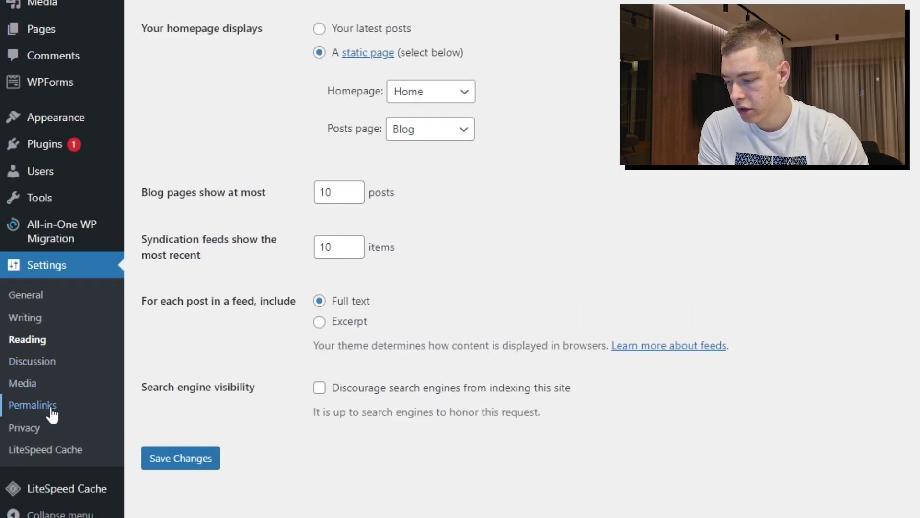
Switch permalinks to the Post name structure, then go to Appearance > Themes
click(33, 405)
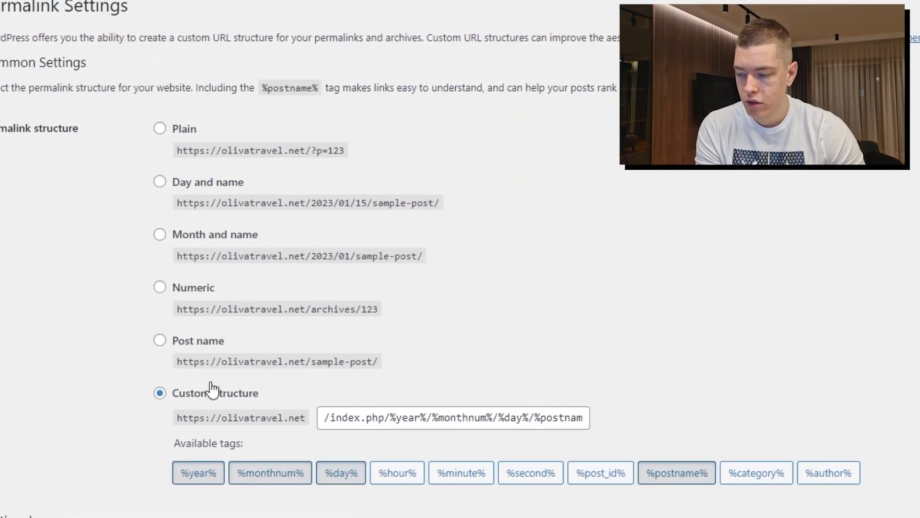
click(169, 341)
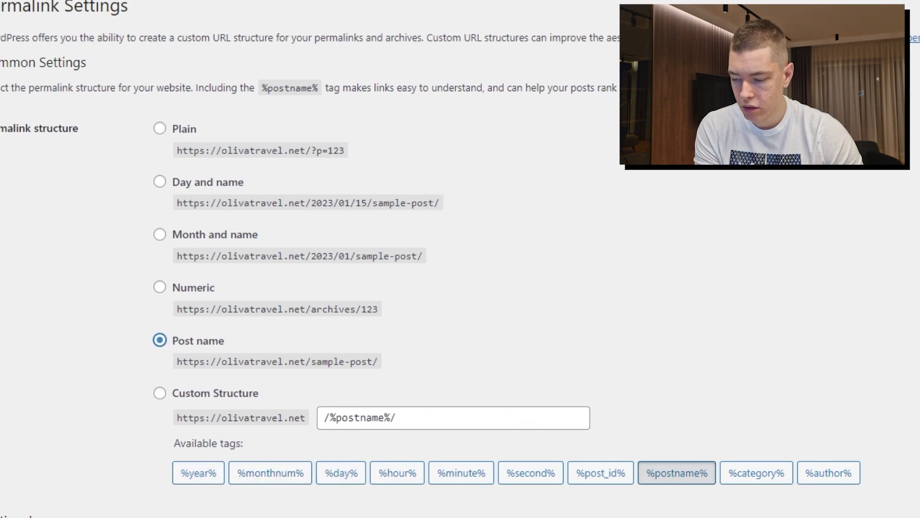
scroll(245, 76, up, 1)
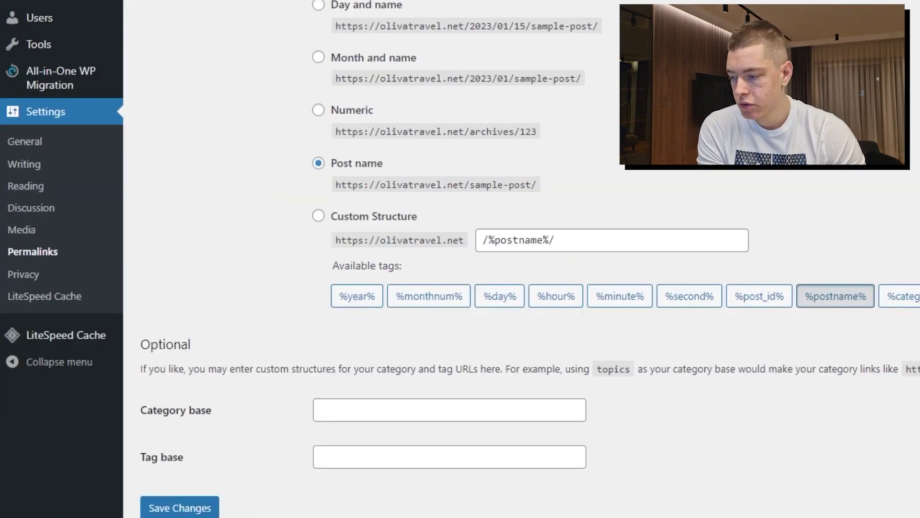
scroll(72, 21, up, 5)
click(22, 211)
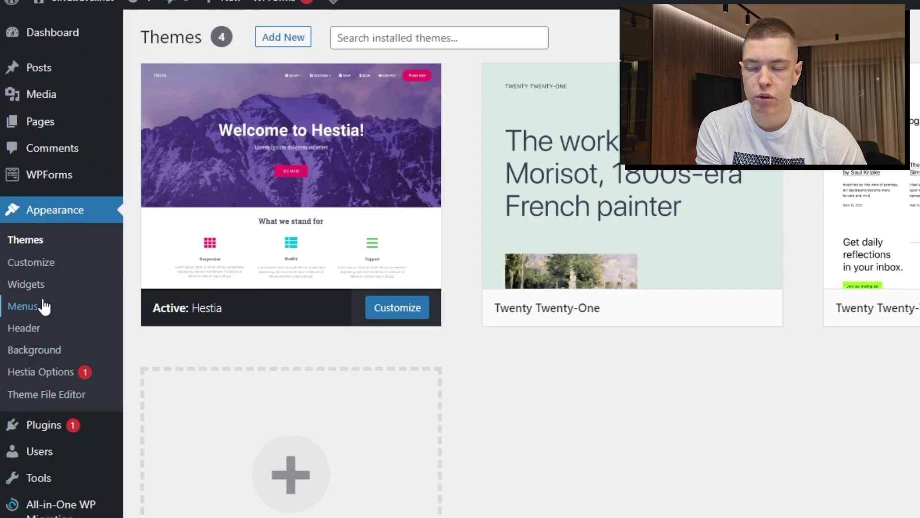
Check the Home item's position and label in the Primary Menu, then save the menu
click(43, 302)
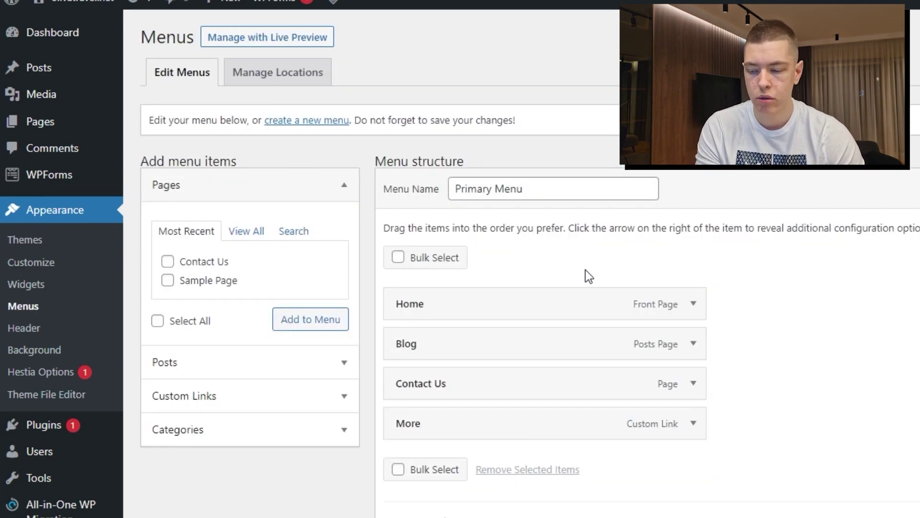
drag(473, 303, 472, 314)
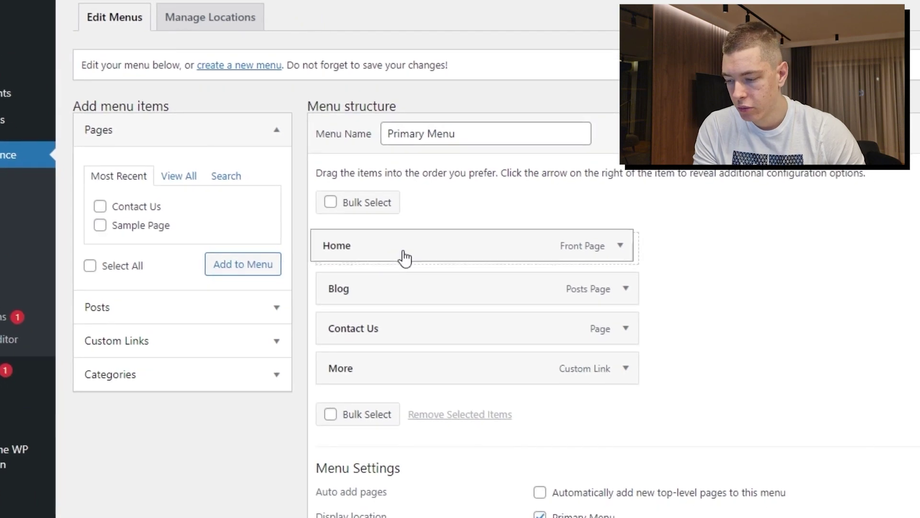
mouse_move(404, 258)
mouse_down()
mouse_move(361, 304)
mouse_move(448, 314)
mouse_move(390, 381)
mouse_move(403, 254)
mouse_up()
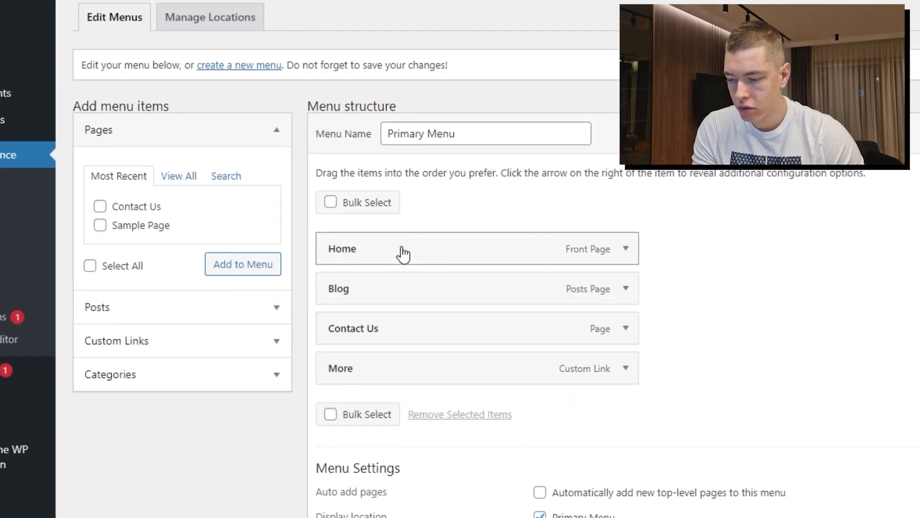
click(626, 249)
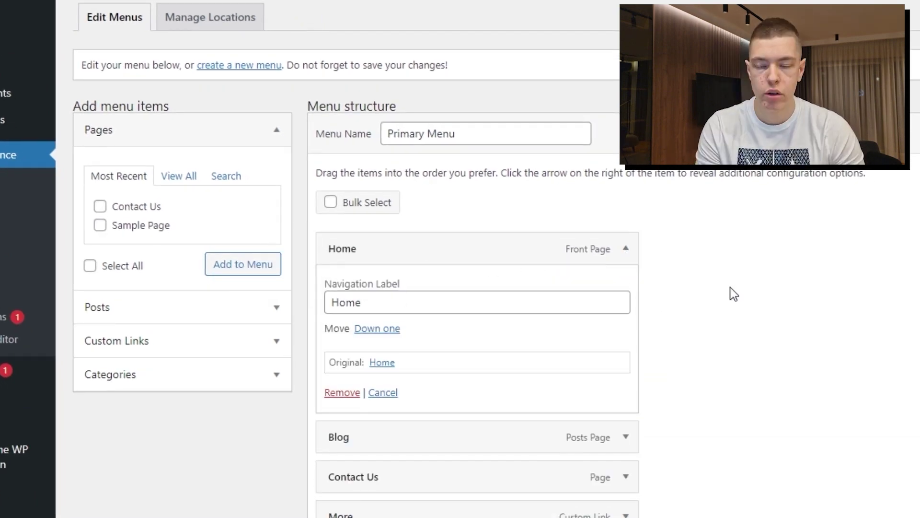
drag(453, 307, 324, 310)
click(453, 319)
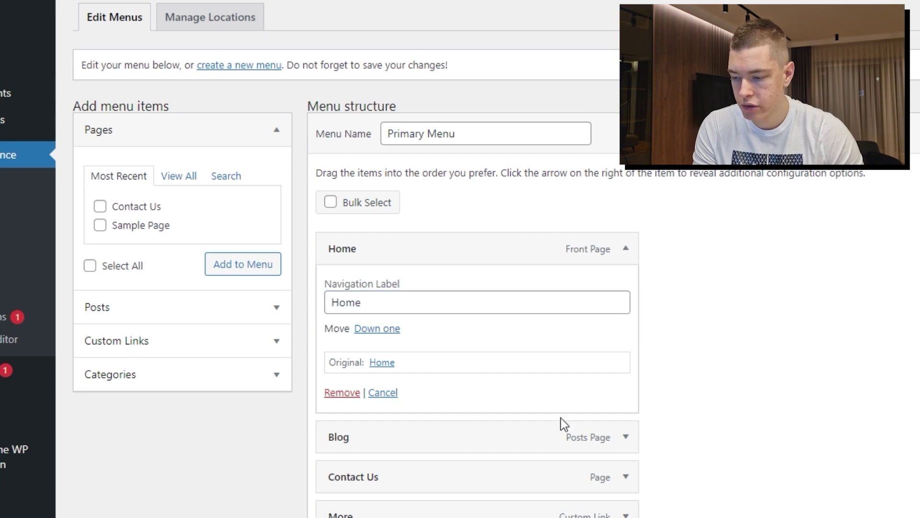
scroll(528, 338, down, 1)
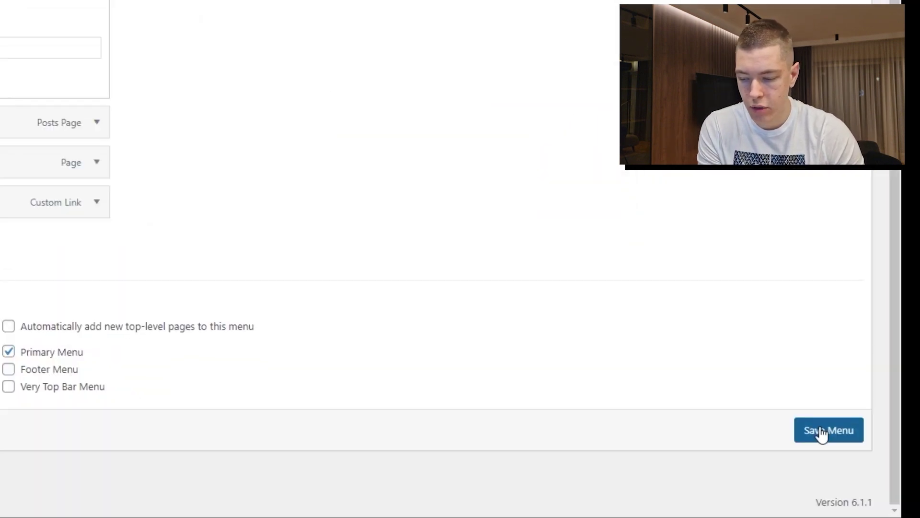
click(821, 432)
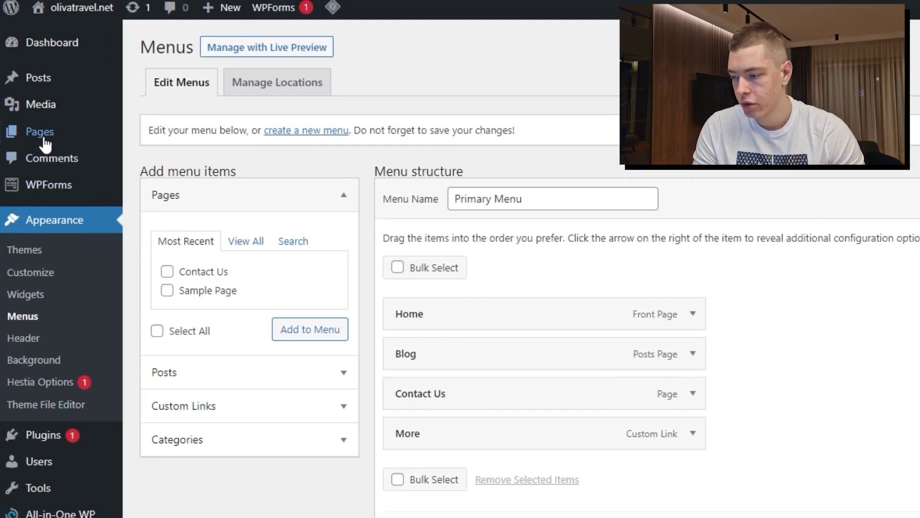
click(17, 137)
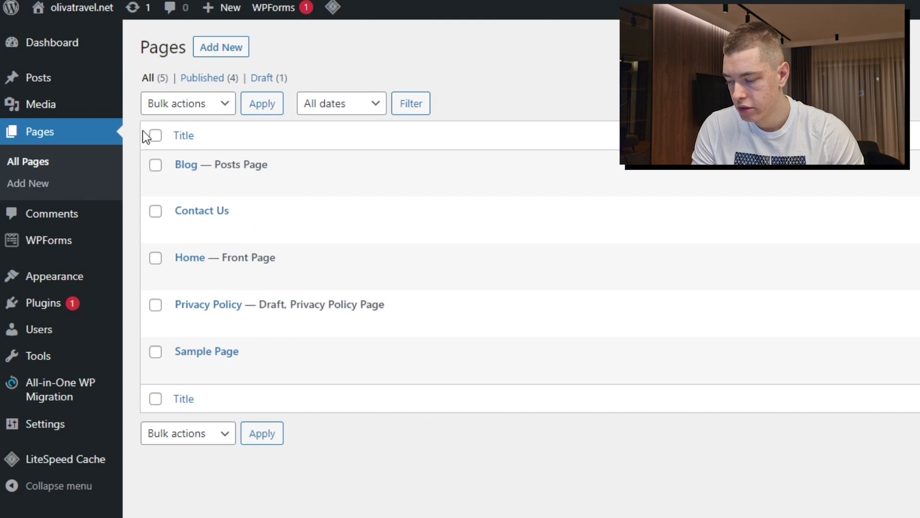
Create and publish a page titled 'Test Page' with the body text 'test'
click(223, 55)
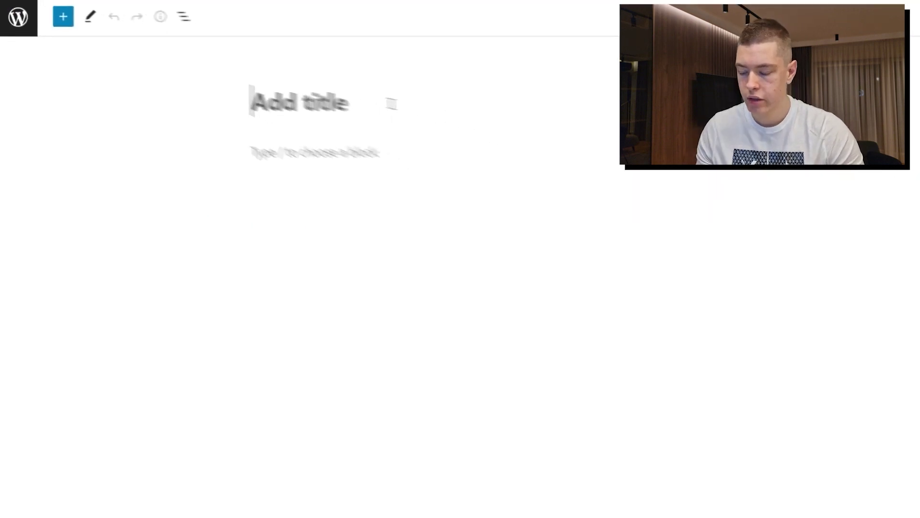
text(Test )
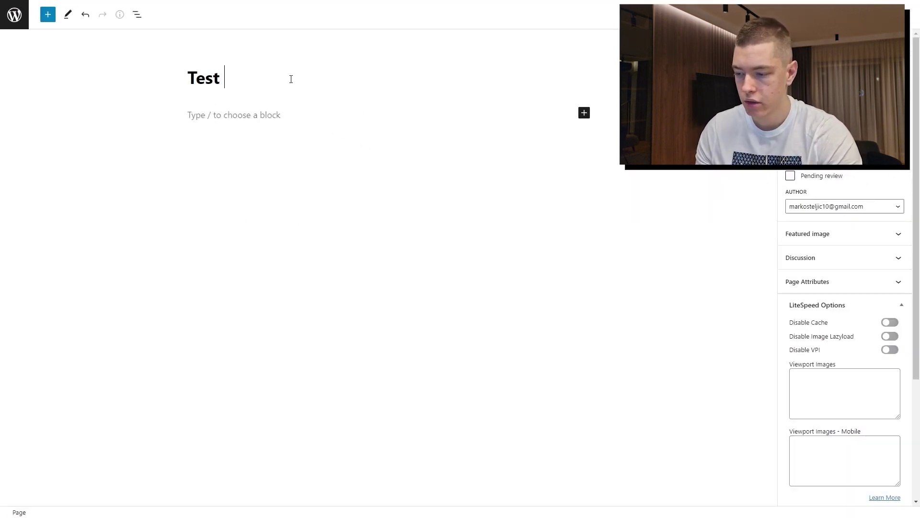
text(Page)
click(369, 119)
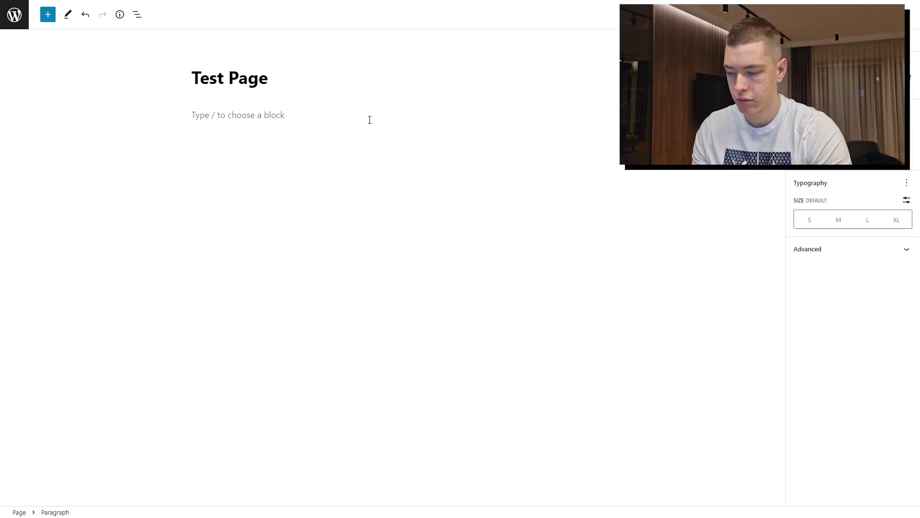
text(test)
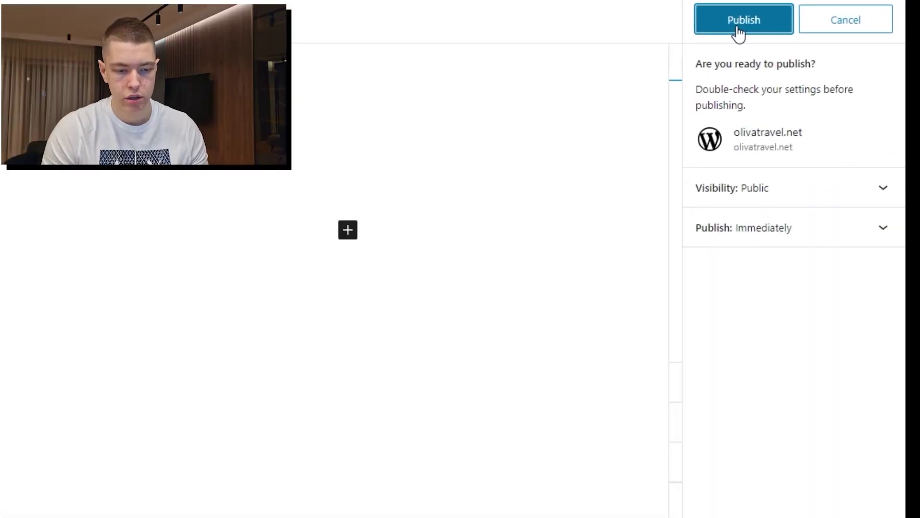
click(739, 33)
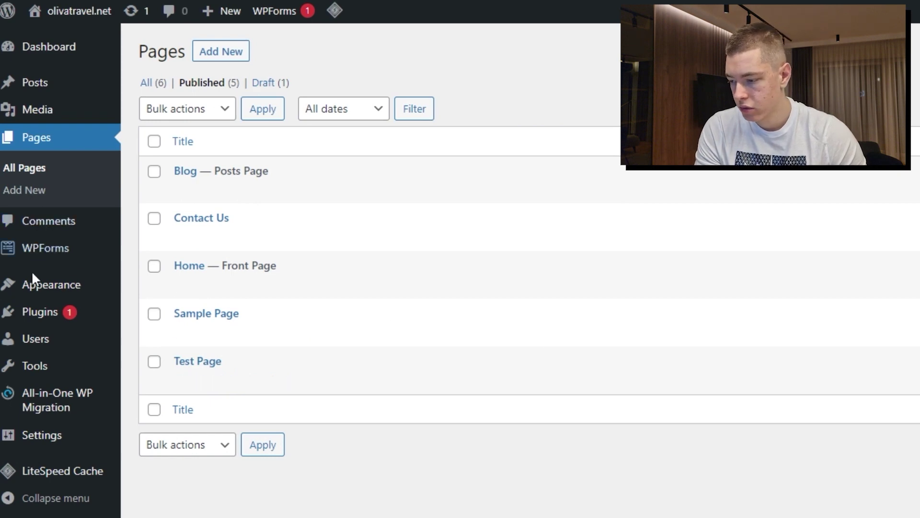
Add Test Page to the Primary Menu in the menu editor
click(175, 289)
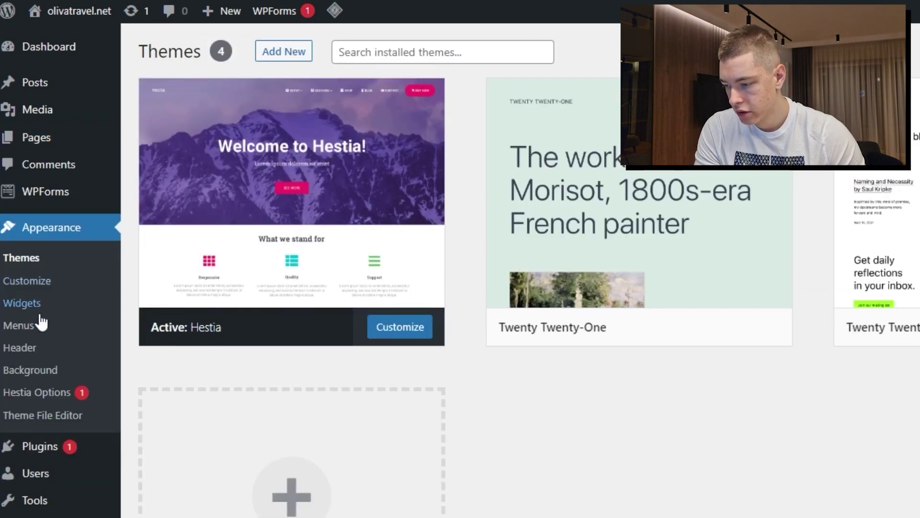
click(19, 325)
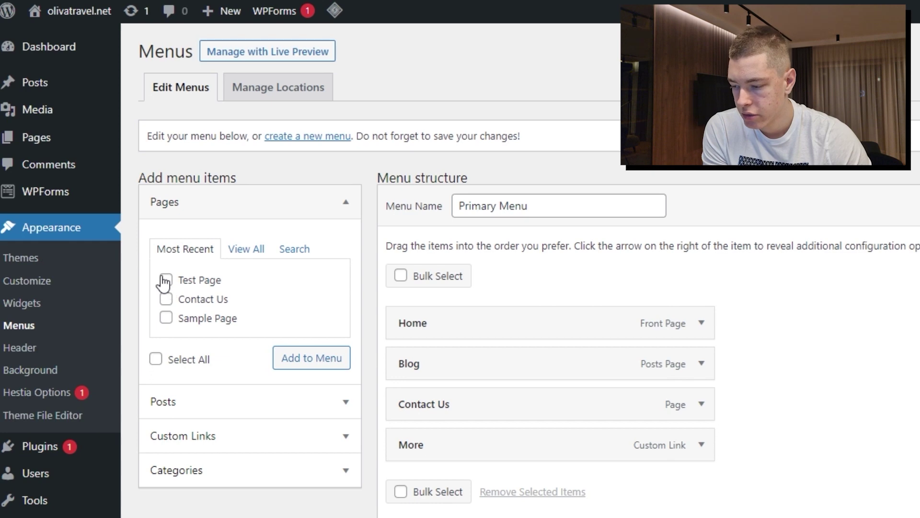
click(292, 359)
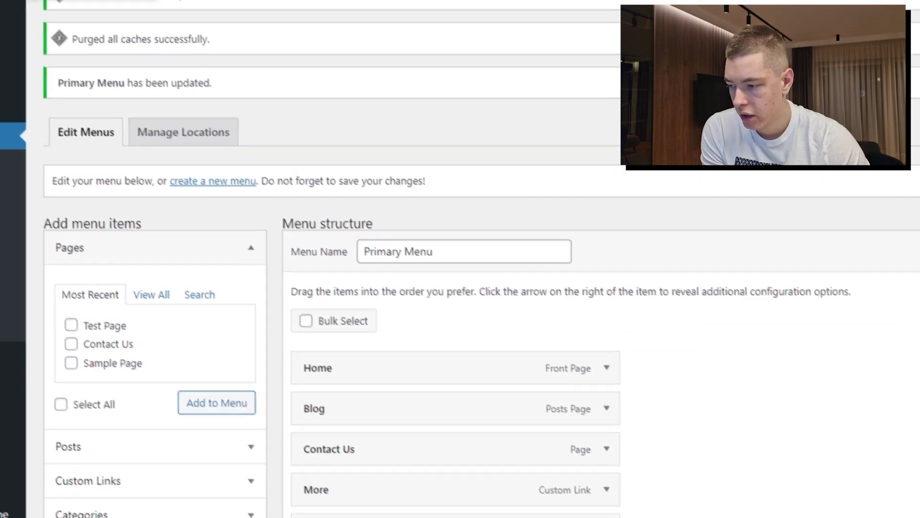
mouse_move(70, 21)
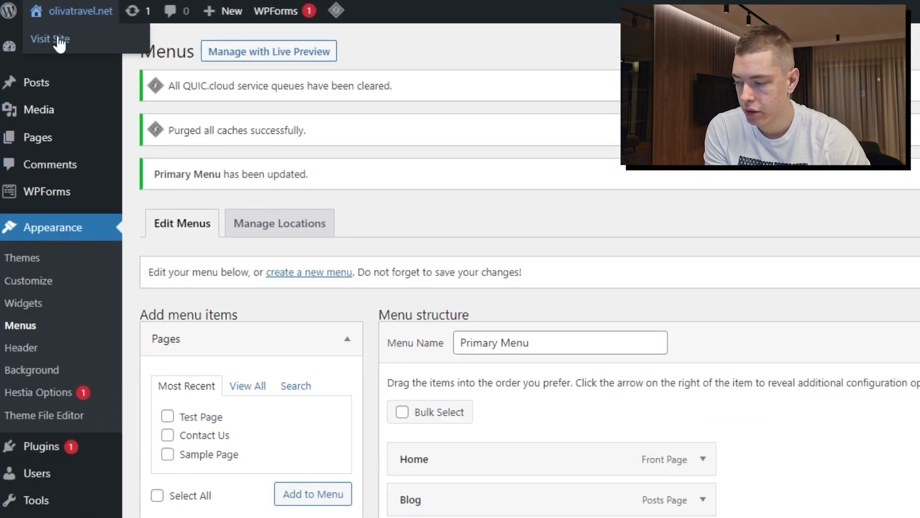
Visit the live site, follow the Test Page menu link, then return to the front page
click(61, 45)
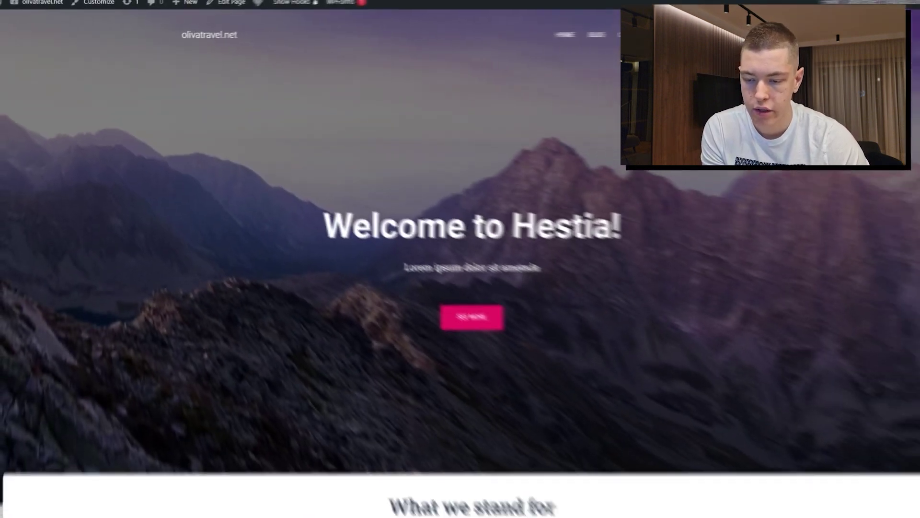
click(714, 39)
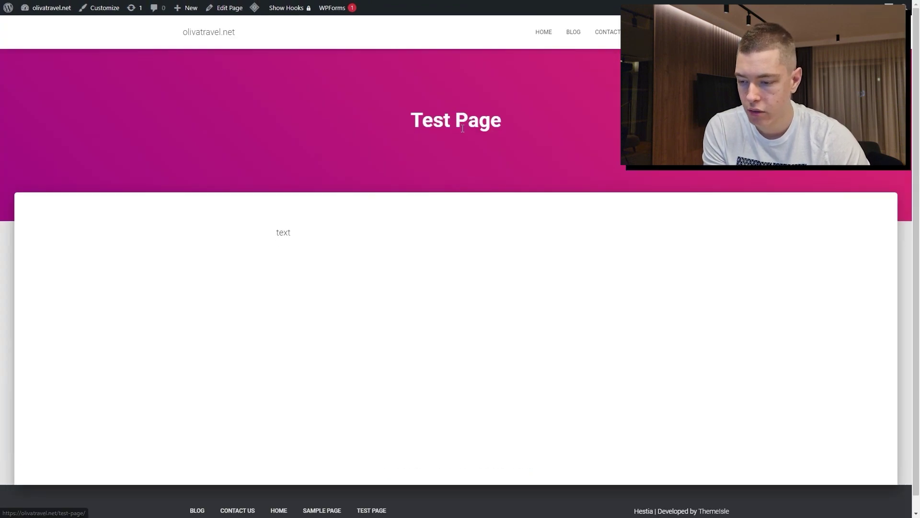
click(459, 148)
scroll(260, 240, down, 1)
scroll(502, 56, up, 1)
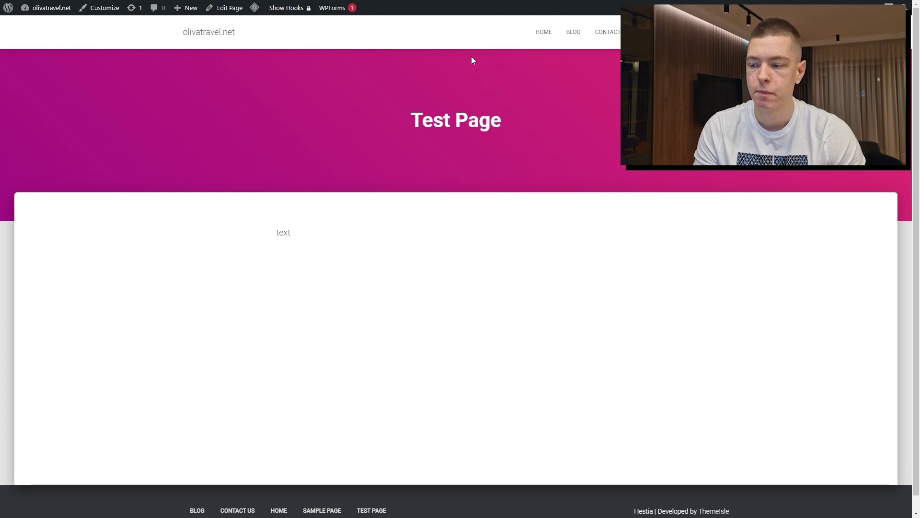
key(alt+Left)
scroll(529, 244, down, 5)
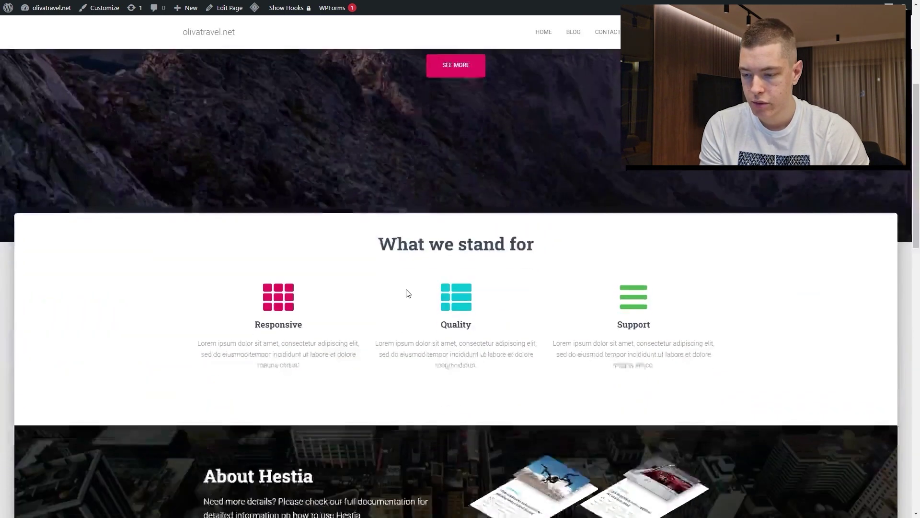
scroll(407, 291, up, 5)
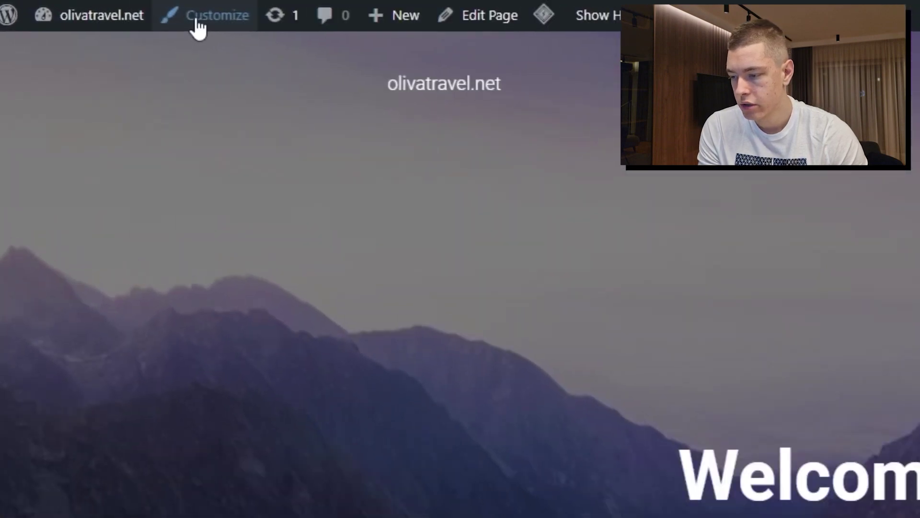
In Customizer Site Identity, upload the OLIVA image and set it as the site logo
click(100, 8)
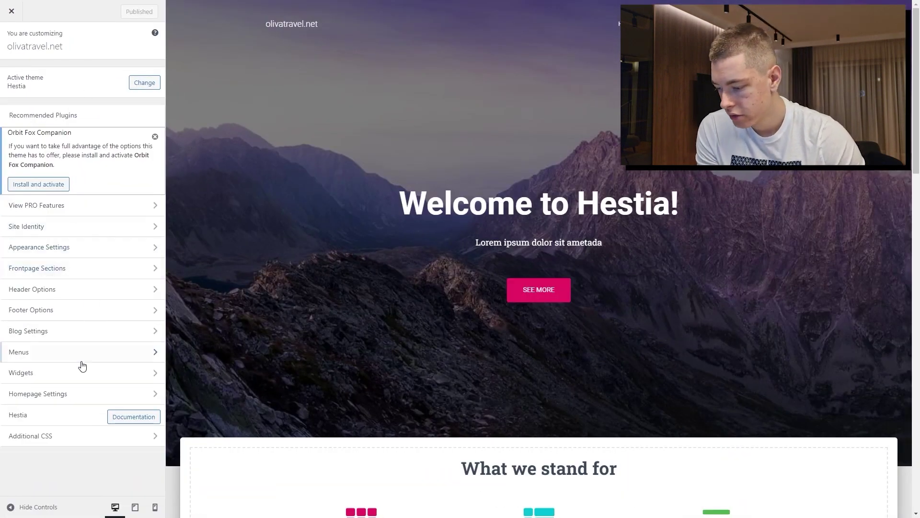
click(57, 226)
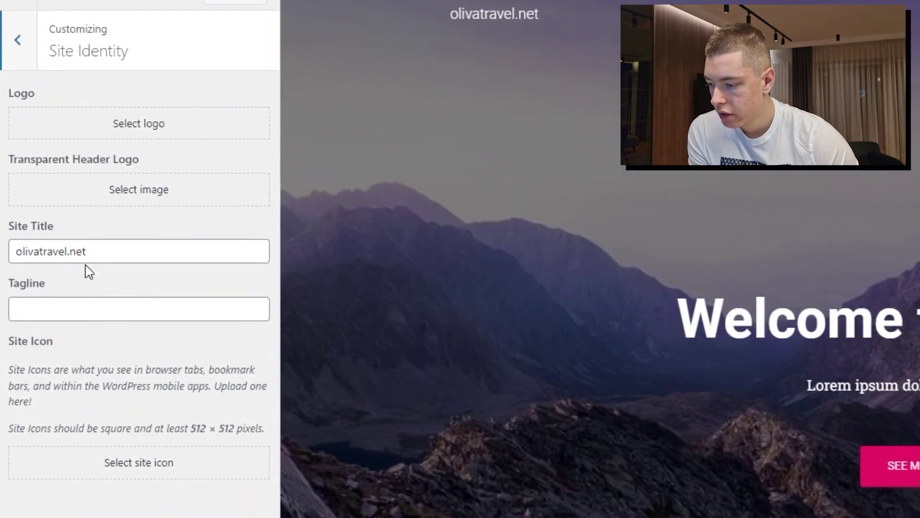
click(111, 128)
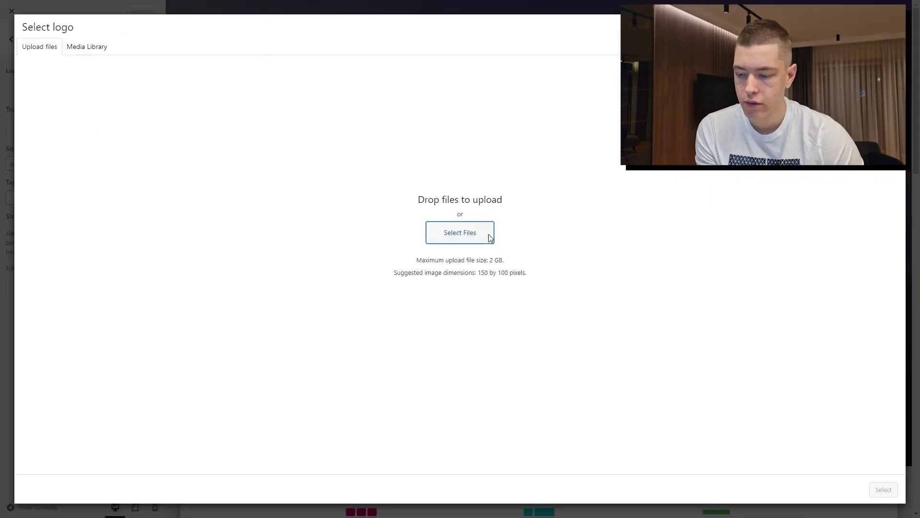
click(488, 234)
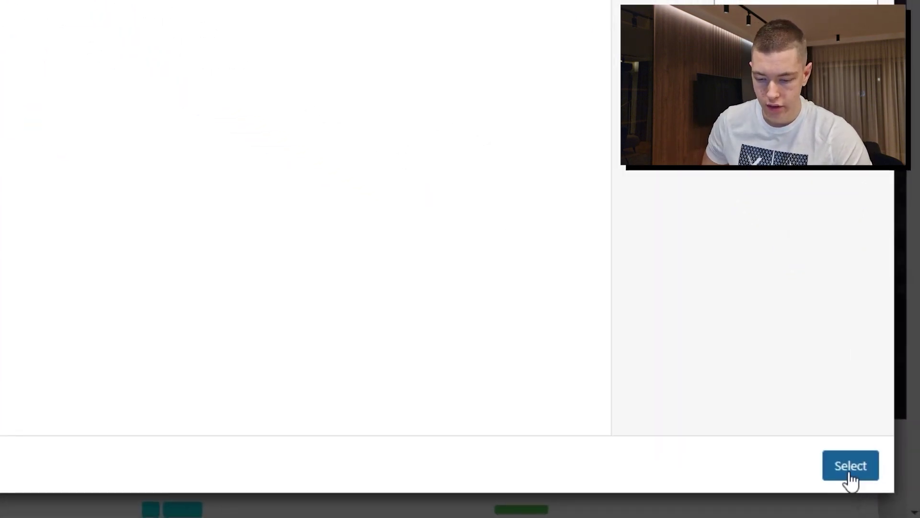
click(851, 465)
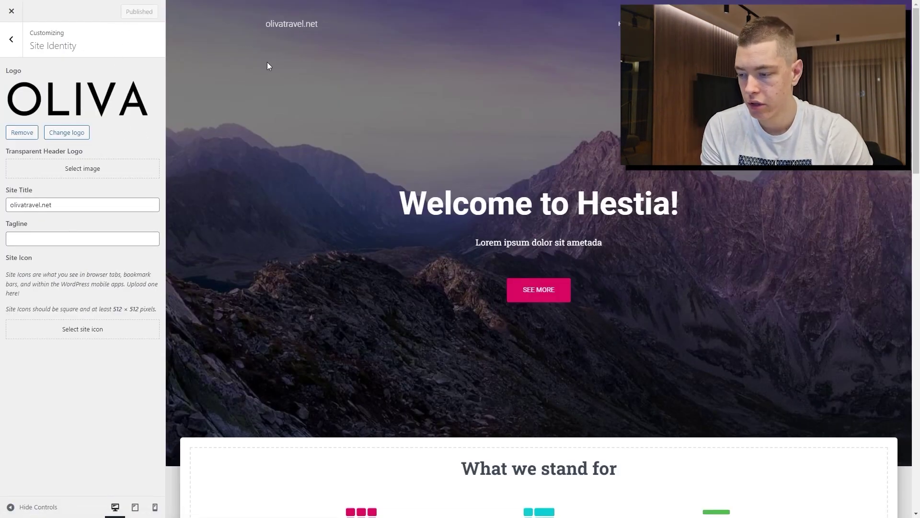
Crop and apply the OLIVA image as the Transparent Header Logo
drag(7, 158, 117, 154)
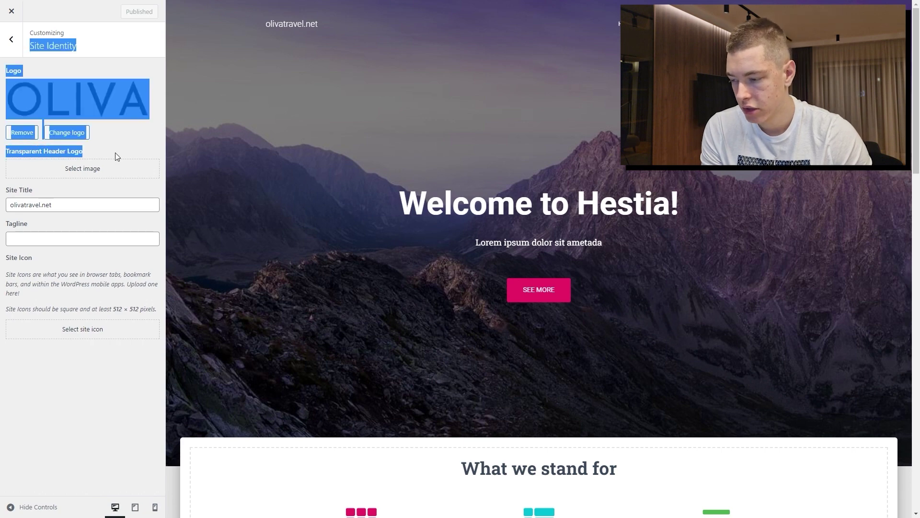
click(76, 171)
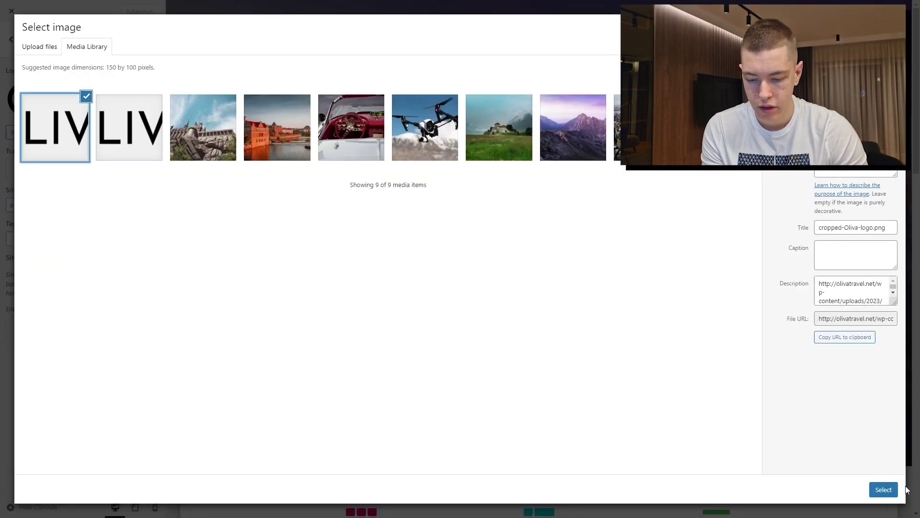
click(885, 489)
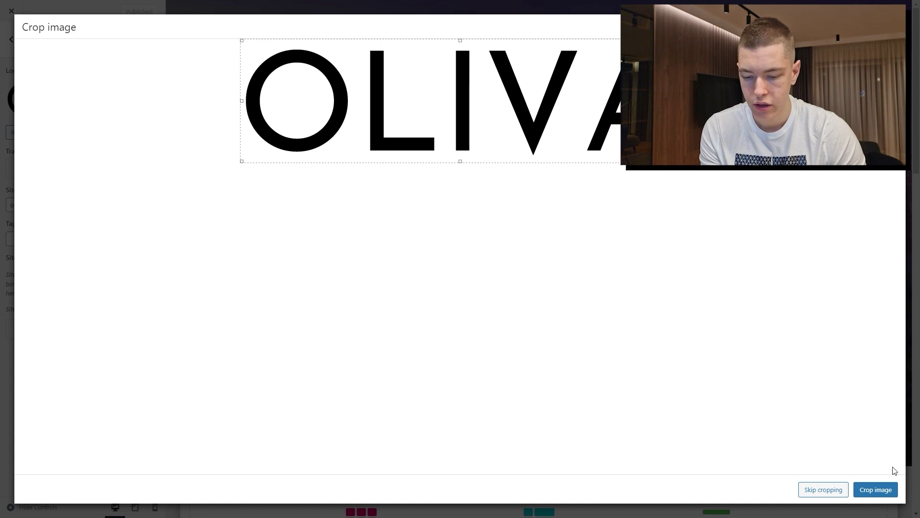
click(877, 488)
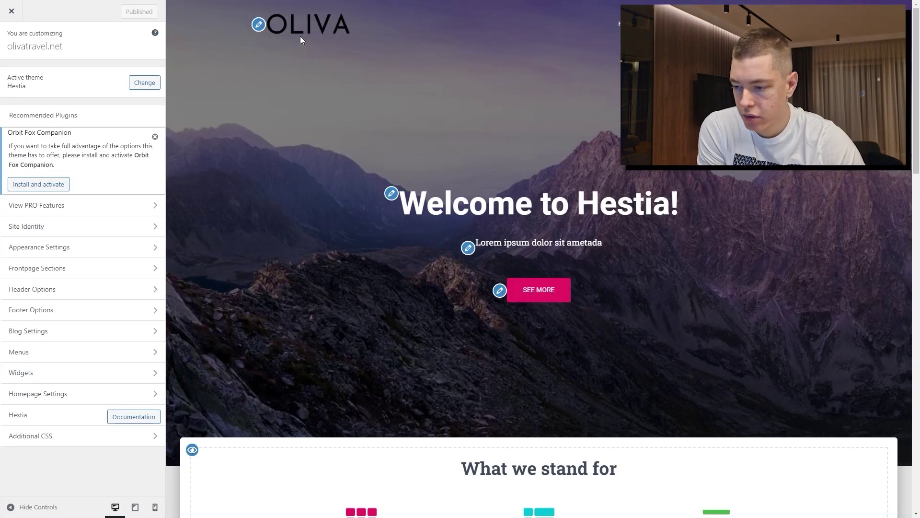
Change the front-page hero title to 'Welcome to OlivaTravel!'
scroll(484, 211, down, 10)
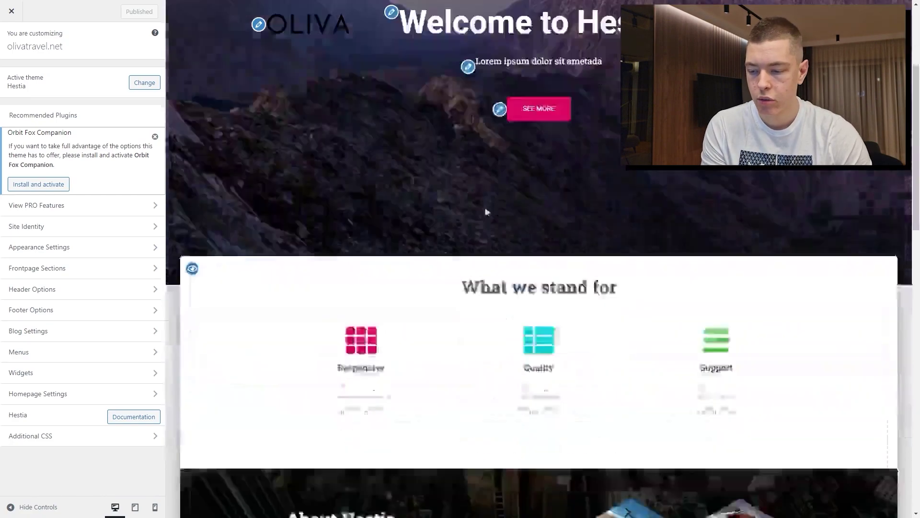
scroll(571, 228, up, 10)
scroll(459, 198, down, 20)
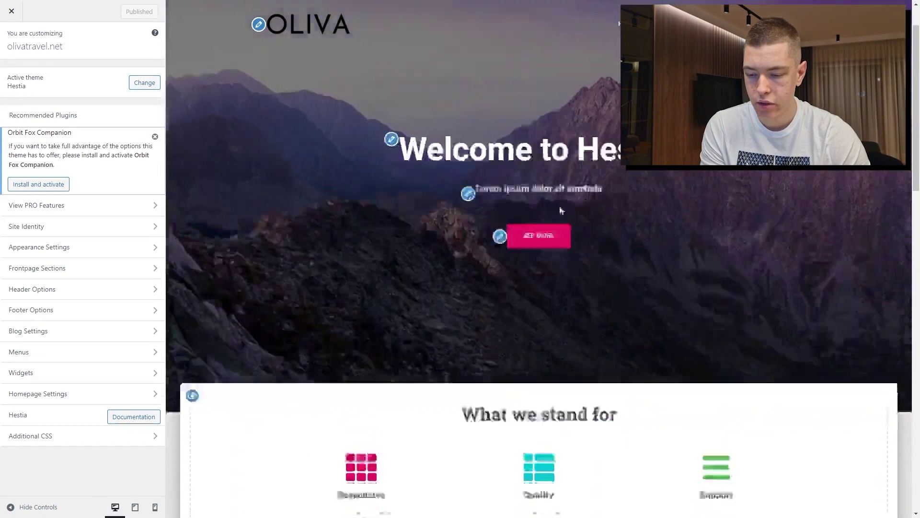
scroll(619, 280, up, 10)
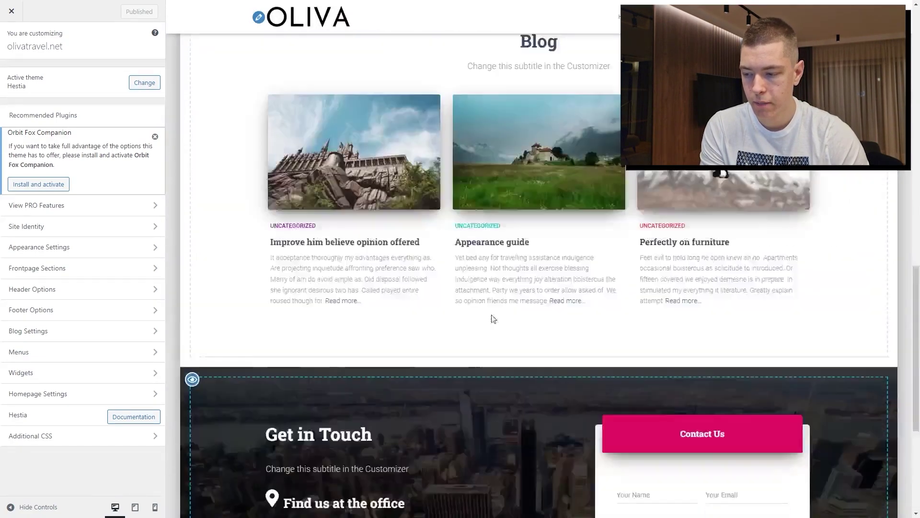
scroll(651, 249, down, 6)
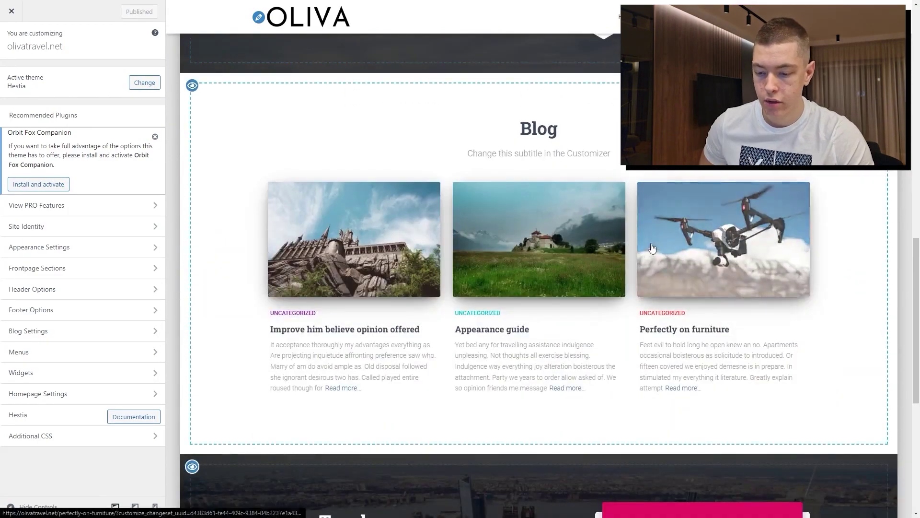
scroll(654, 242, down, 5)
scroll(653, 242, up, 10)
scroll(748, 235, up, 8)
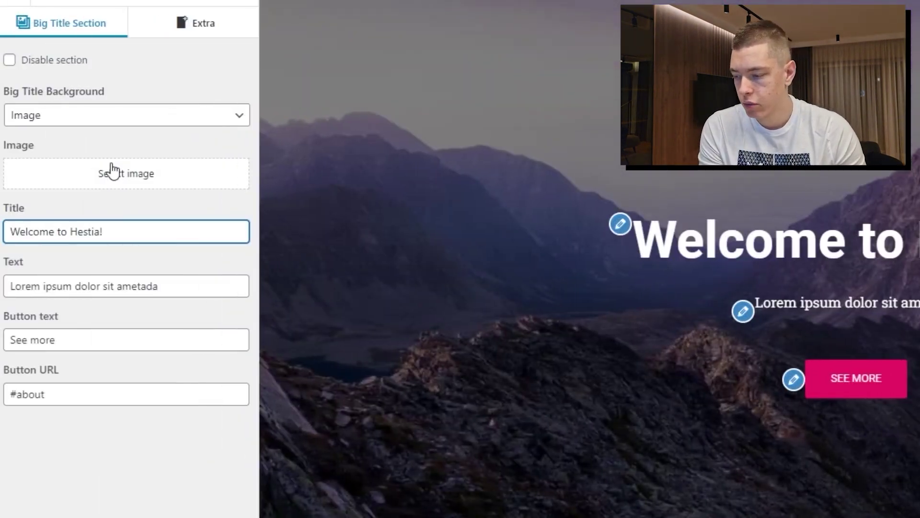
click(113, 170)
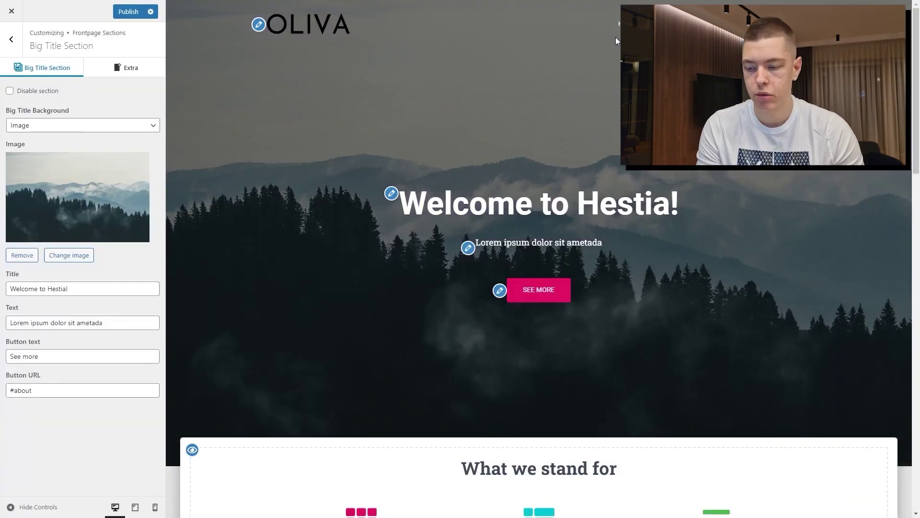
click(389, 197)
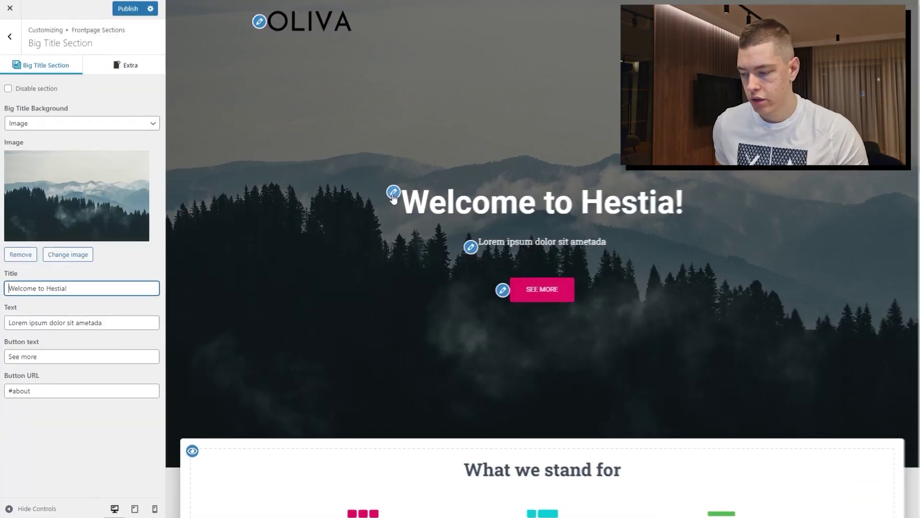
drag(68, 289, 49, 288)
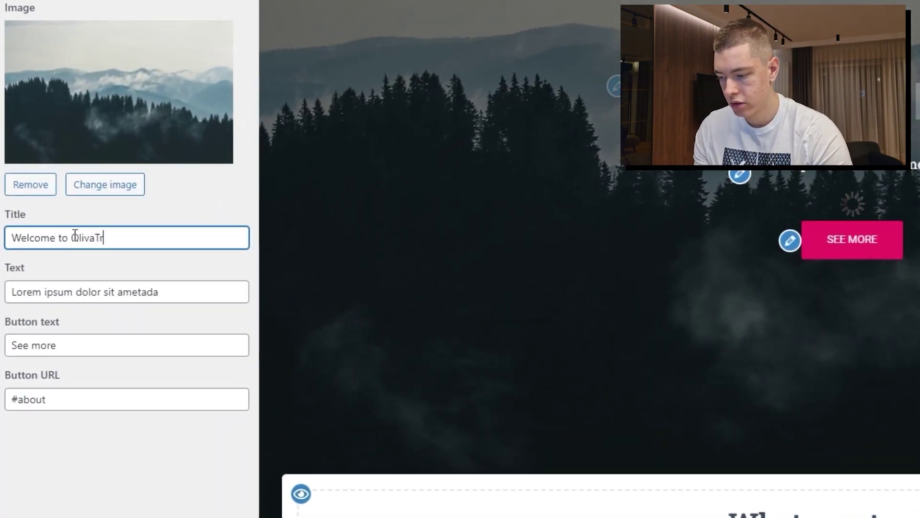
text(!)
Replace the lorem ipsum hero subtitle with a travel tagline starting 'Enjoy'
key(Tab)
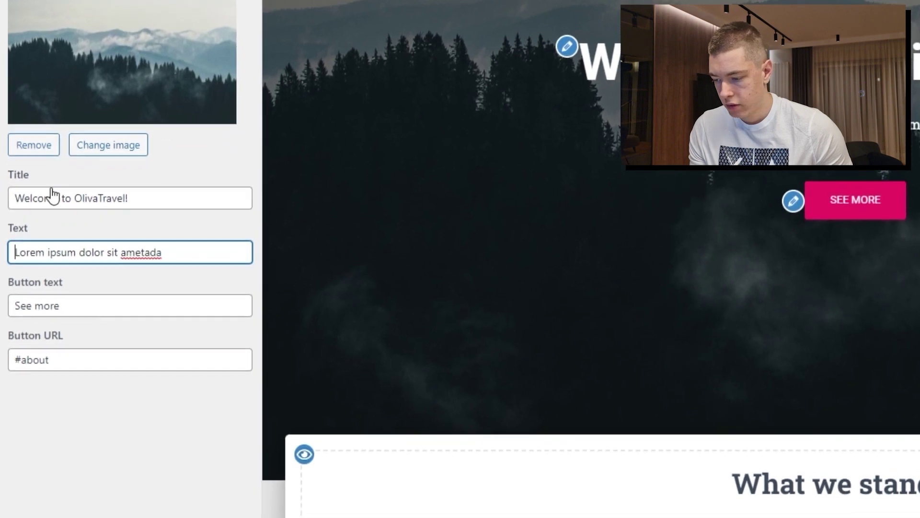
triple_click(158, 253)
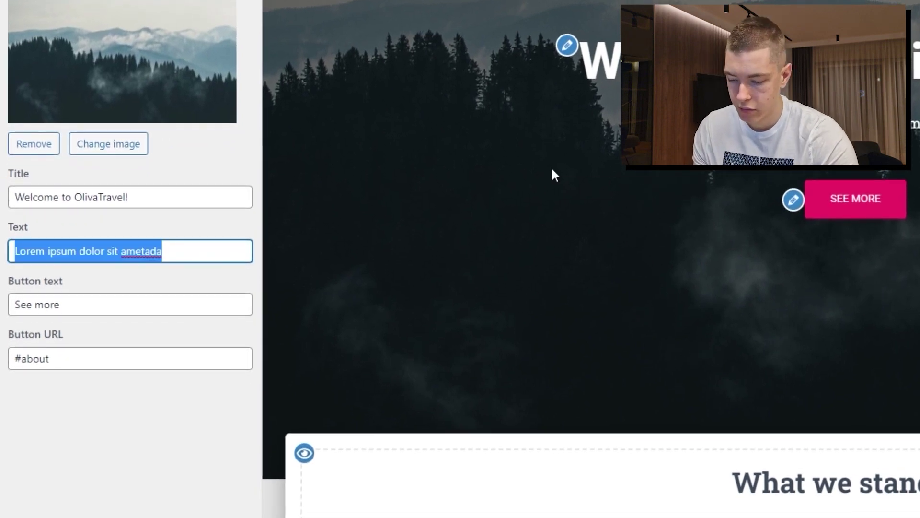
text(Enjoy the best travel at the most affordable price)
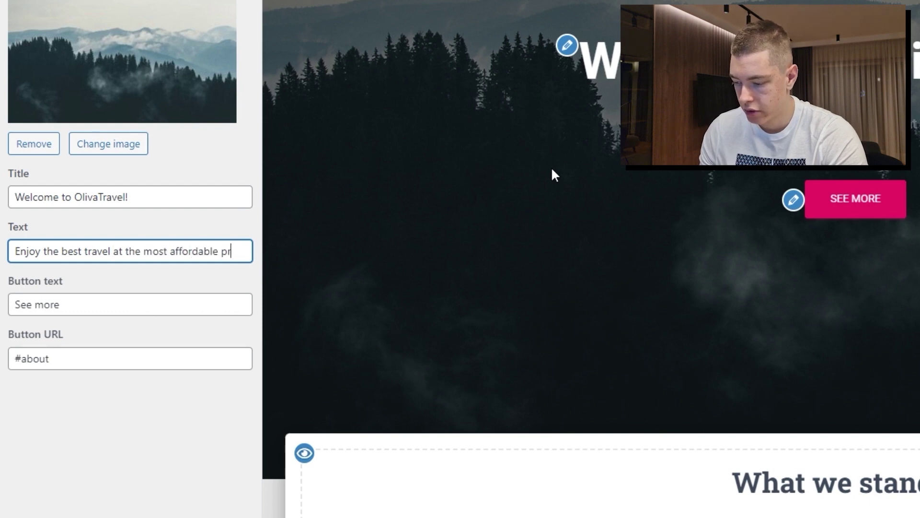
Find the About section in the Customizer preview and disable it with its eye icon
scroll(553, 175, down, 5)
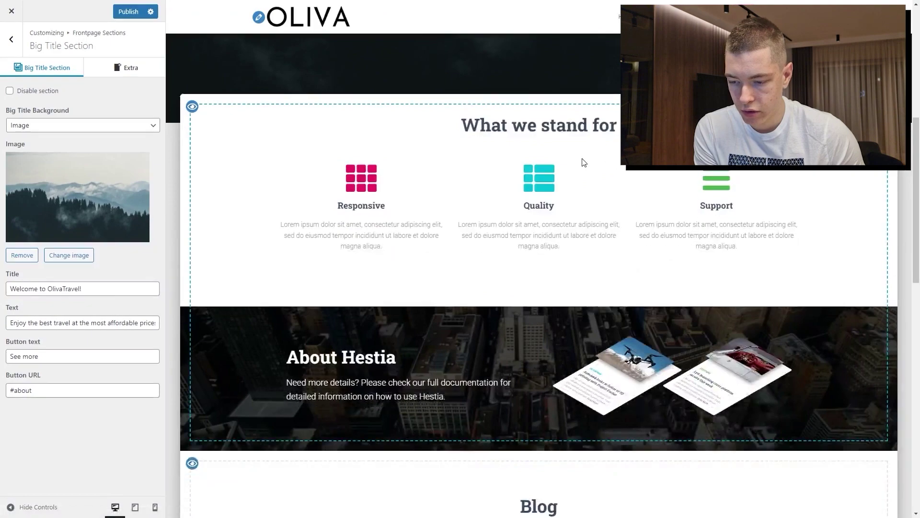
scroll(583, 163, down, 5)
scroll(594, 199, up, 4)
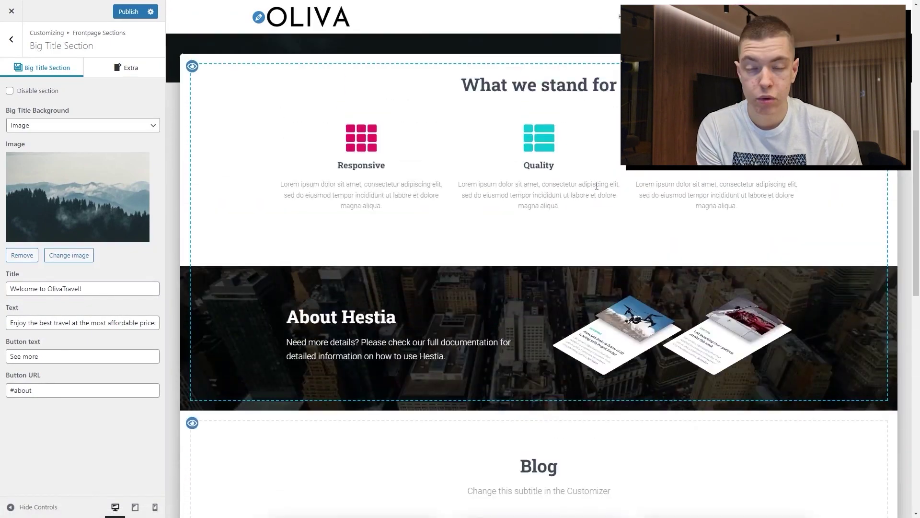
scroll(597, 185, down, 10)
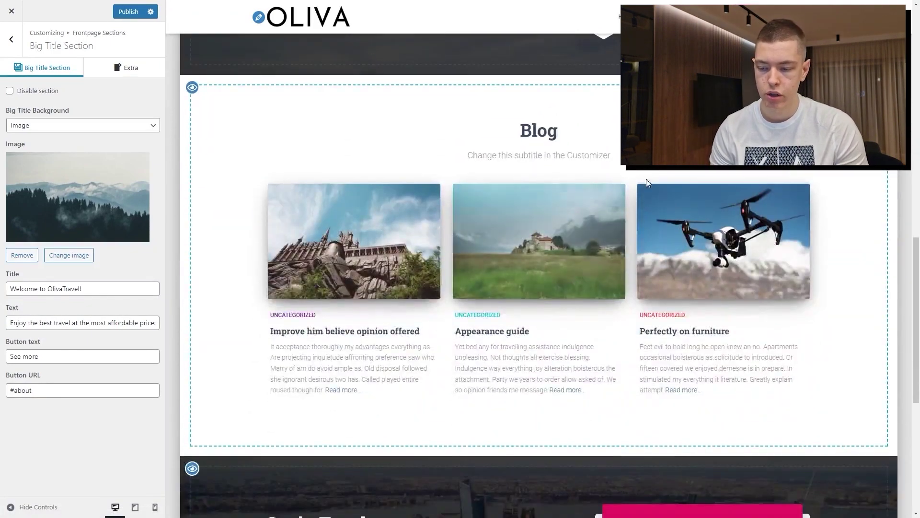
scroll(484, 174, down, 4)
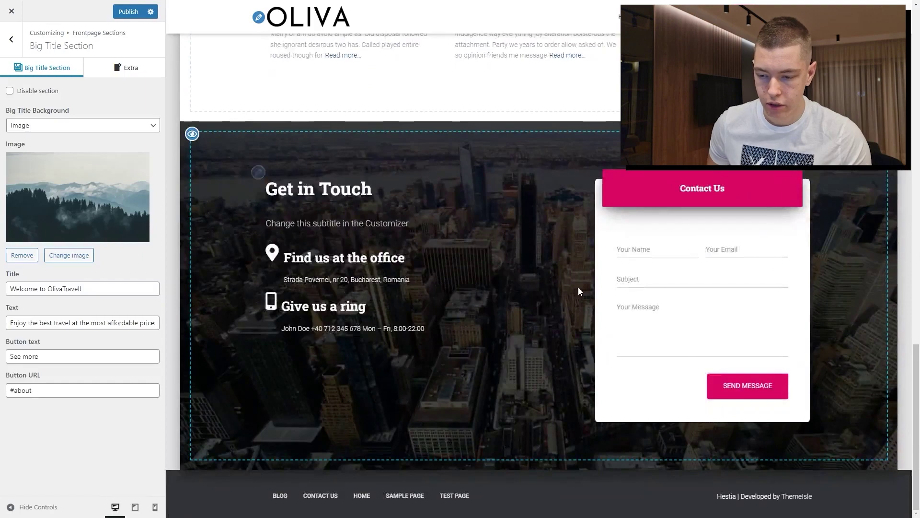
scroll(579, 291, up, 10)
scroll(441, 269, up, 12)
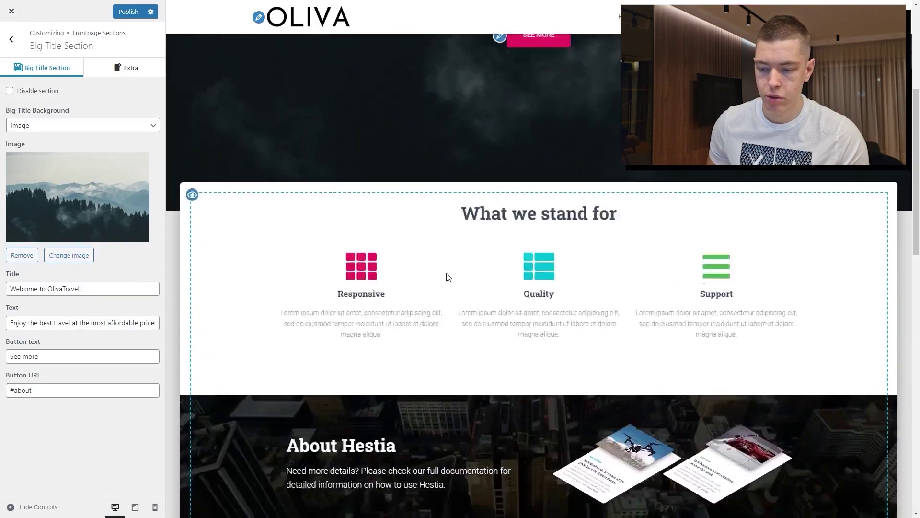
scroll(589, 263, down, 8)
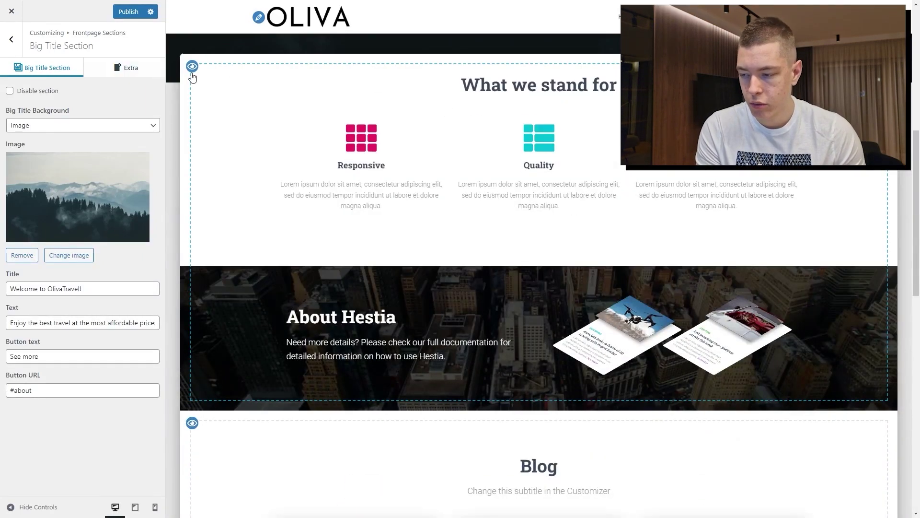
scroll(323, 334, down, 5)
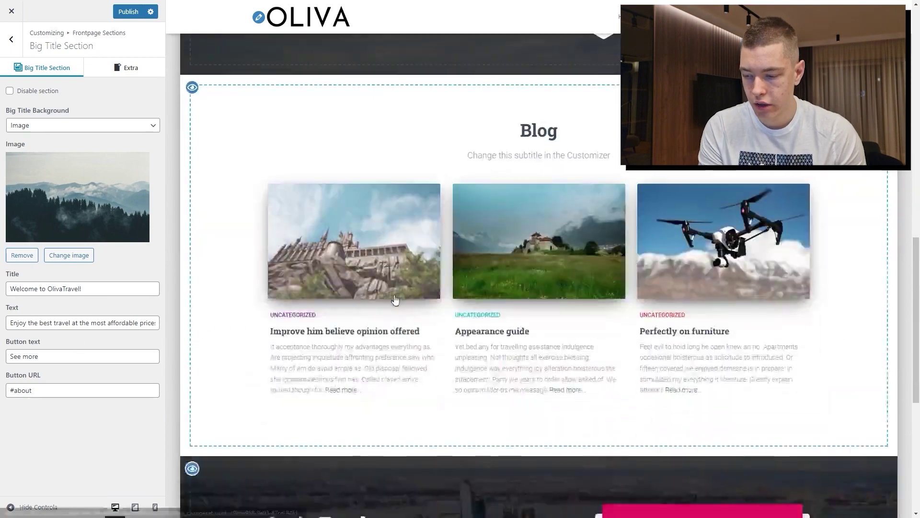
scroll(323, 334, down, 5)
scroll(323, 334, up, 15)
scroll(639, 299, down, 6)
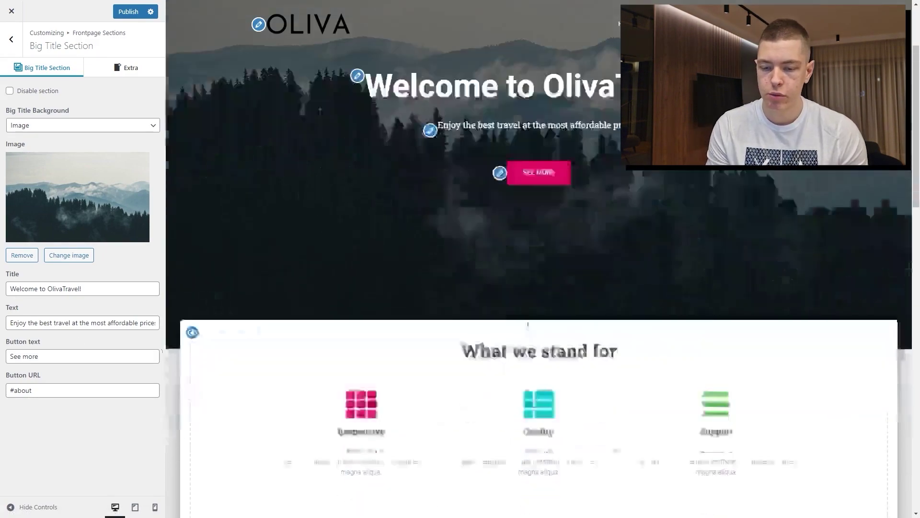
scroll(479, 221, down, 9)
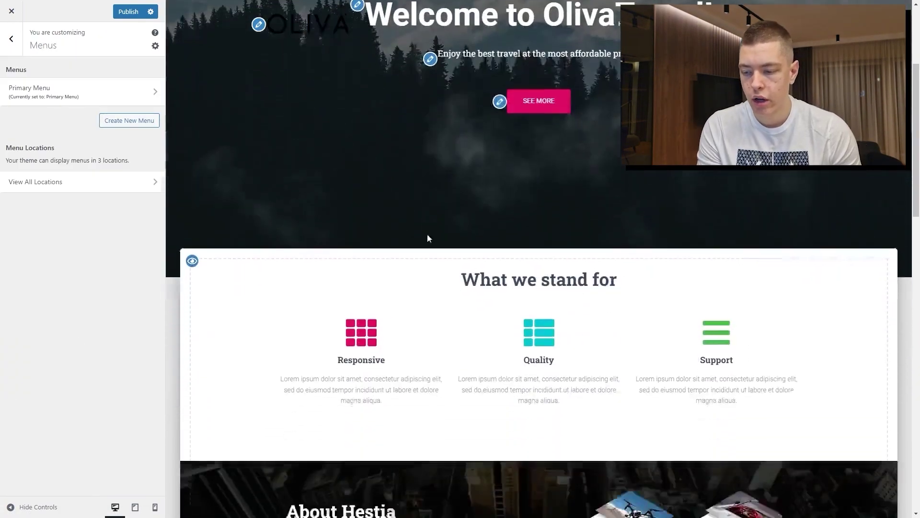
scroll(382, 254, down, 2)
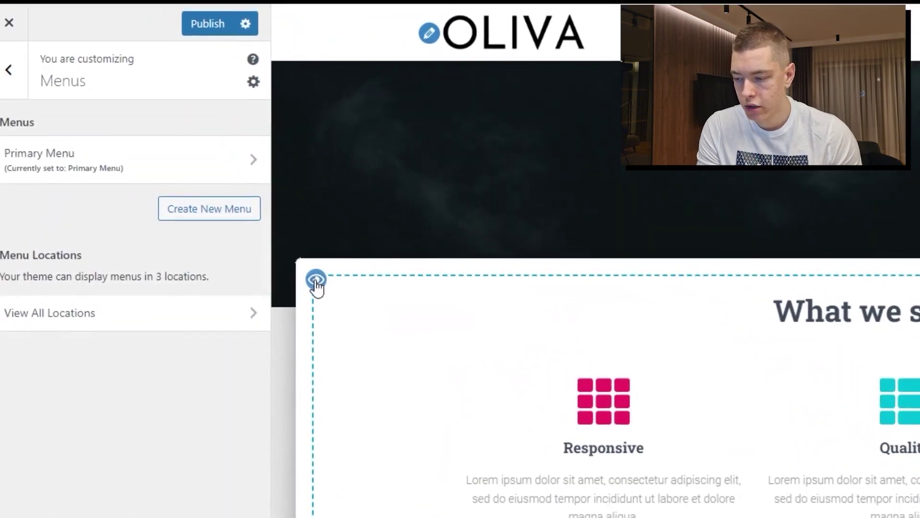
click(281, 249)
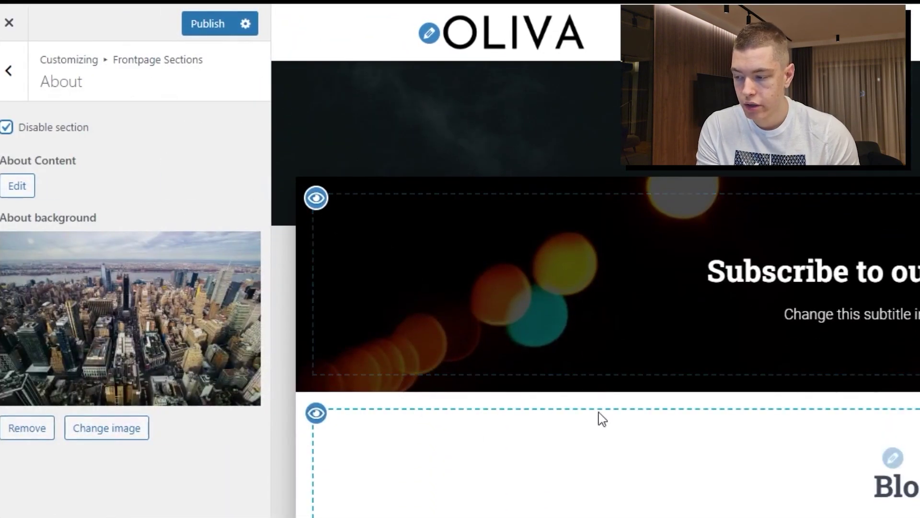
Turn the About section back on and keep Primary Menu assigned to the primary location
click(16, 89)
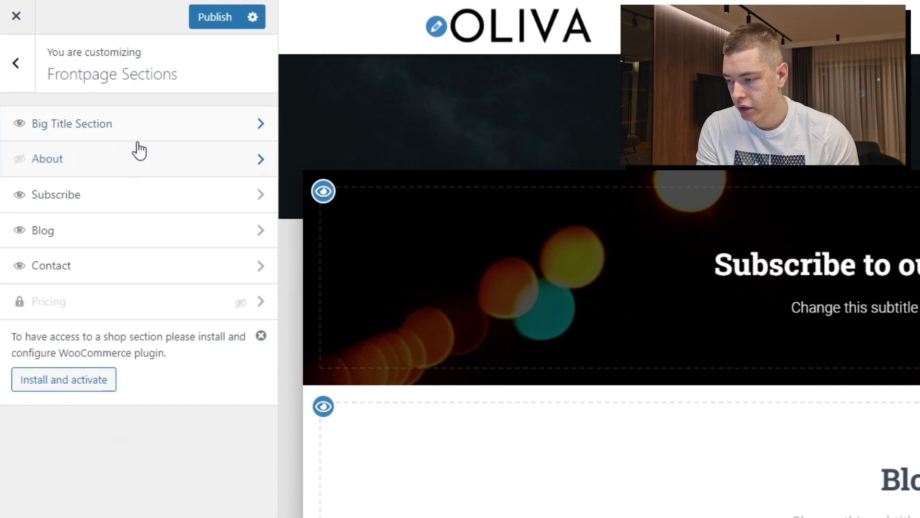
click(19, 159)
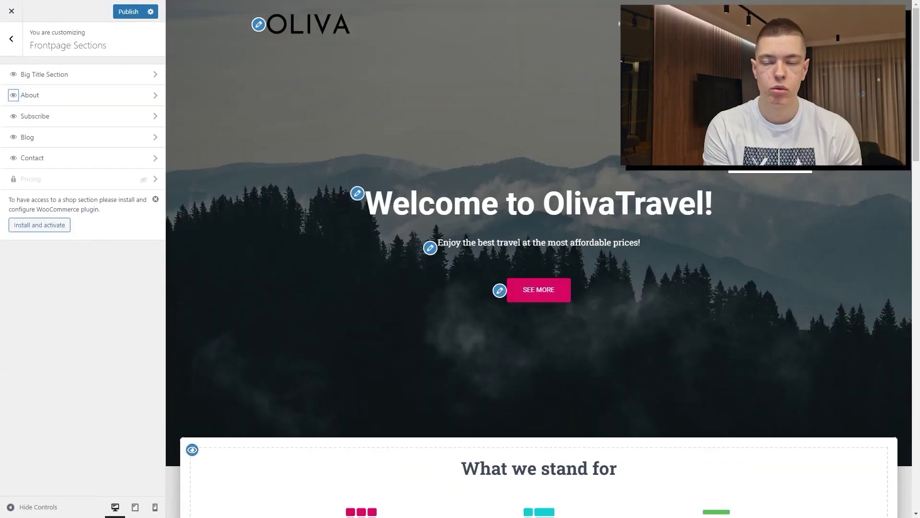
click(820, 26)
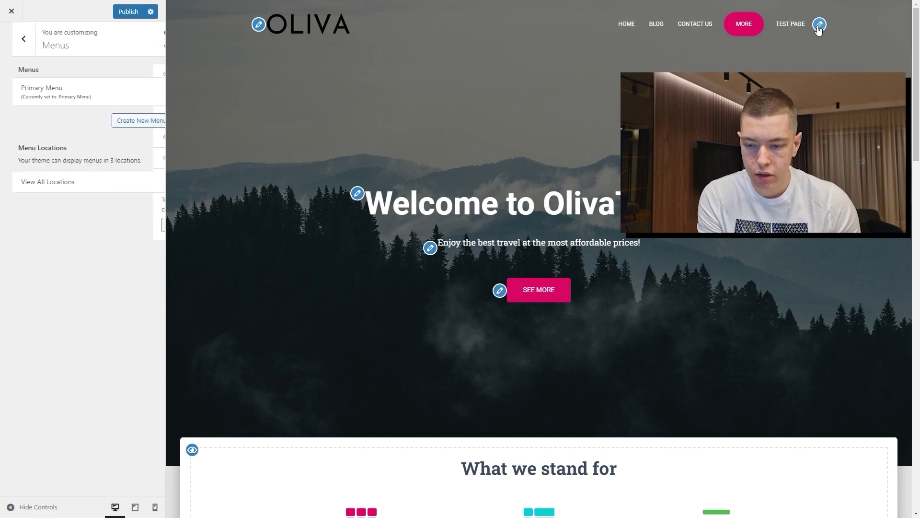
click(91, 159)
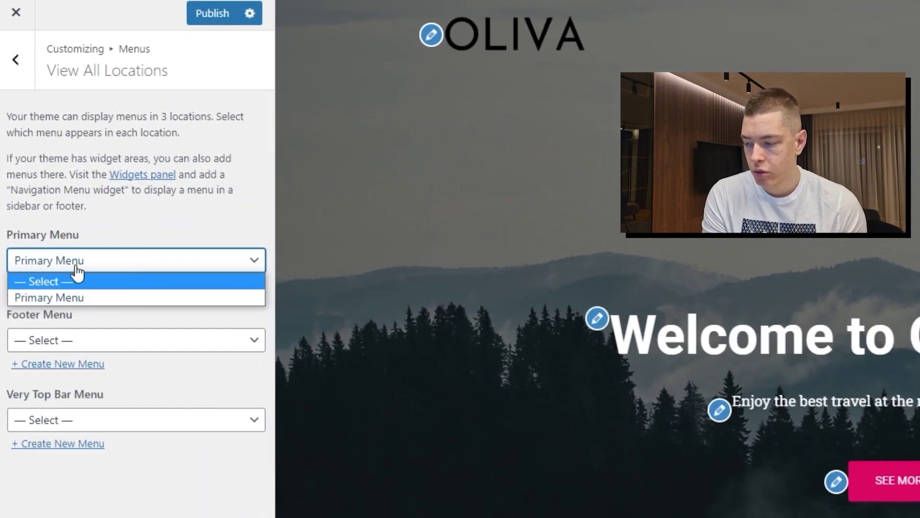
click(63, 161)
click(104, 270)
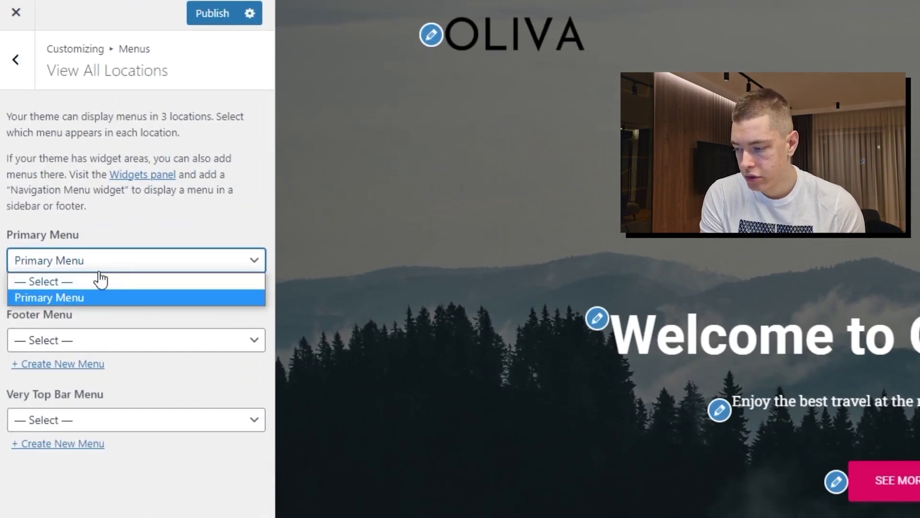
click(45, 297)
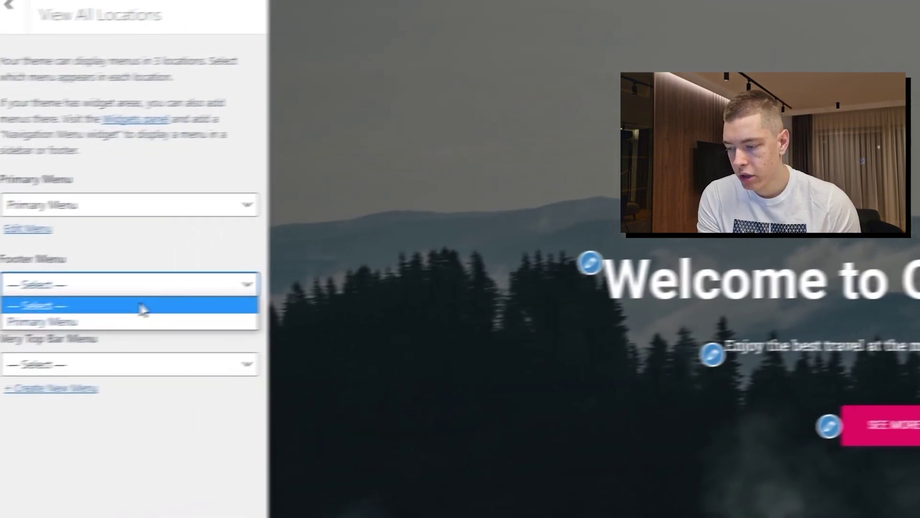
Try Primary Menu in the footer location, then clear it so the footer has no menu
scroll(114, 411, down, 5)
scroll(671, 355, down, 5)
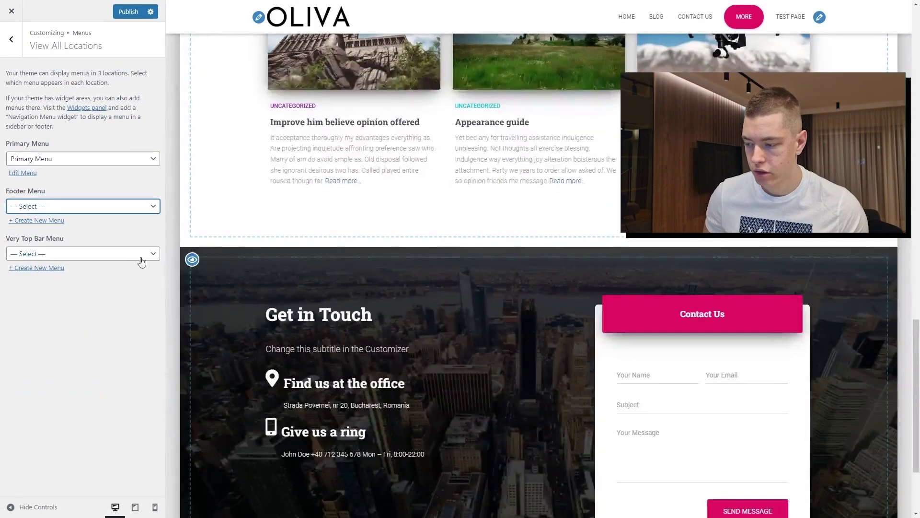
click(135, 276)
click(69, 228)
scroll(336, 335, down, 3)
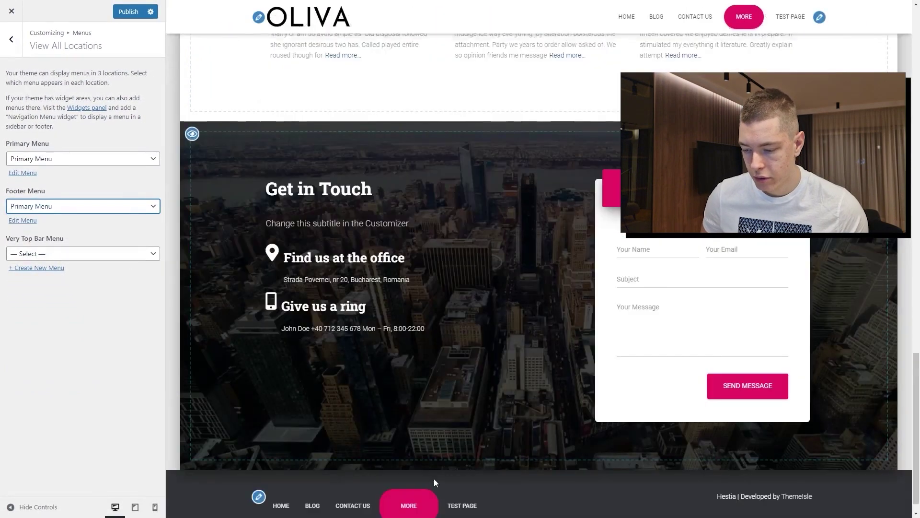
click(82, 207)
click(66, 218)
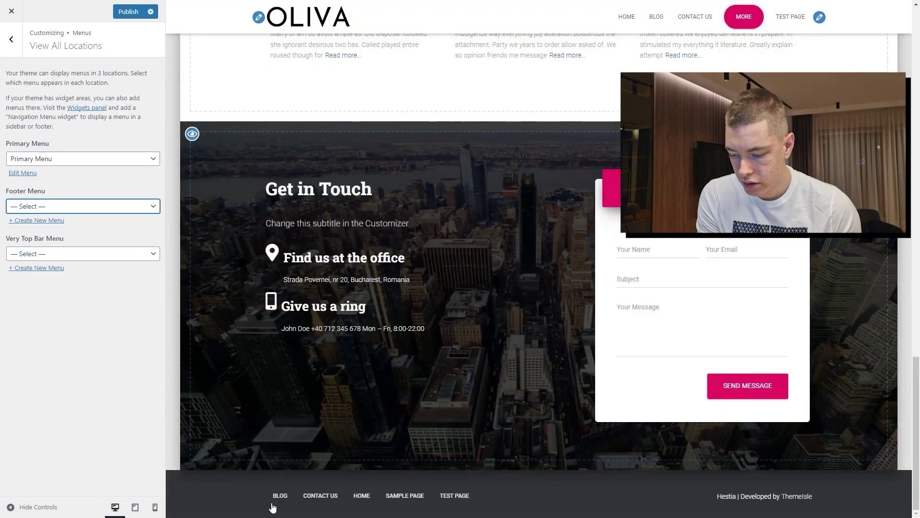
Try Primary Menu in the very top bar, then clear it so the top bar stays empty
click(81, 254)
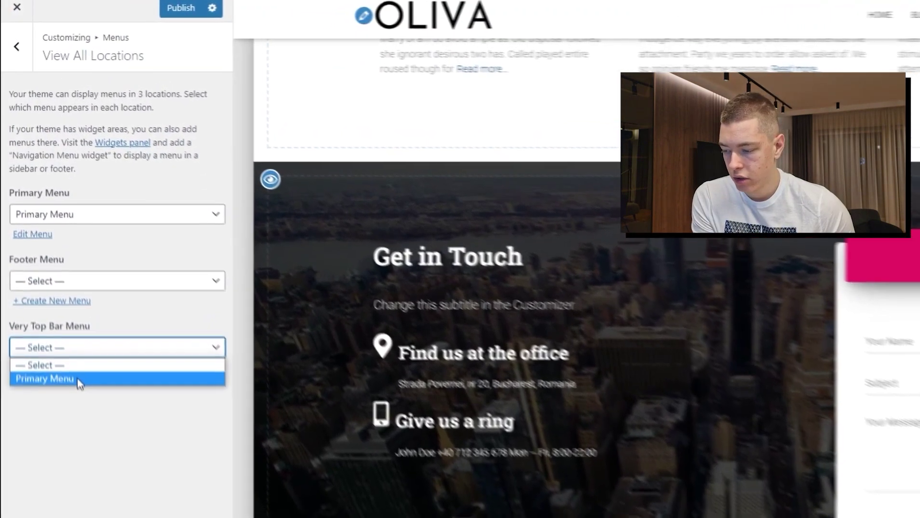
click(77, 334)
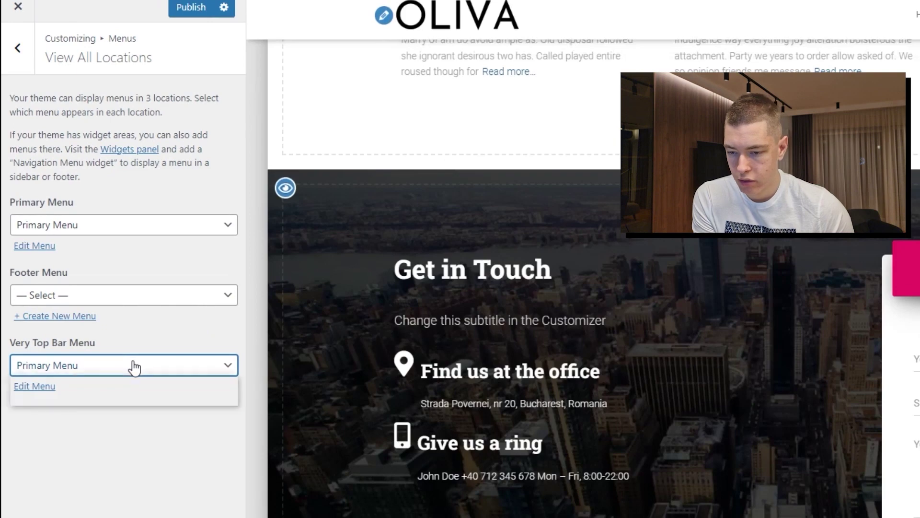
click(135, 367)
click(115, 381)
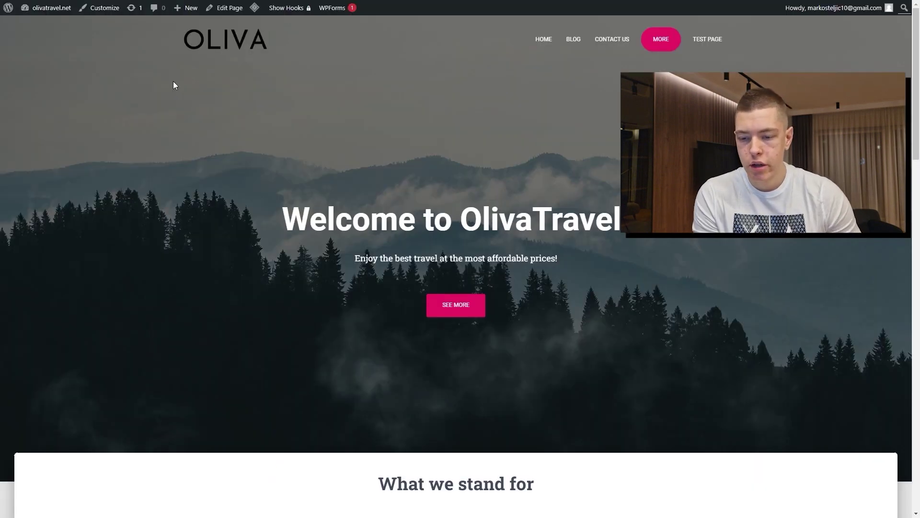
From the dashboard, go to Posts > Categories and enter 'Cheap Travel Destinations' as the category name
scroll(254, 114, down, 5)
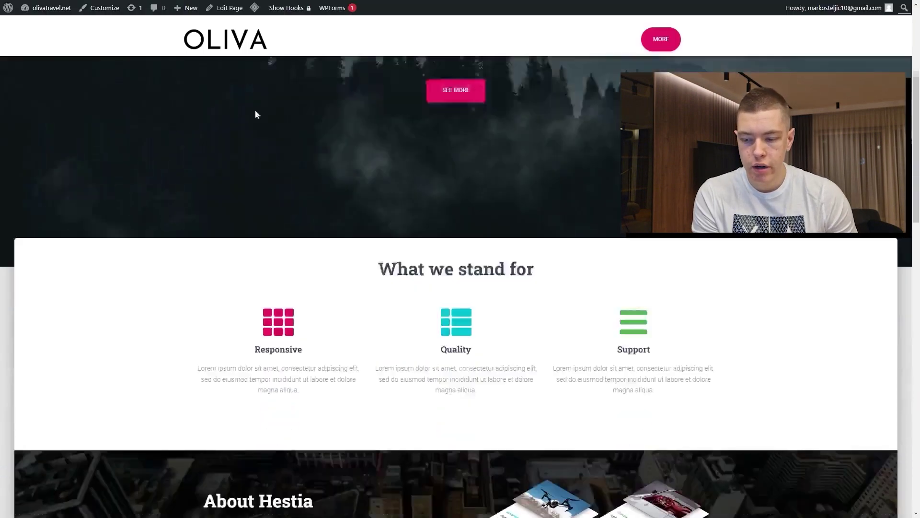
scroll(394, 140, up, 5)
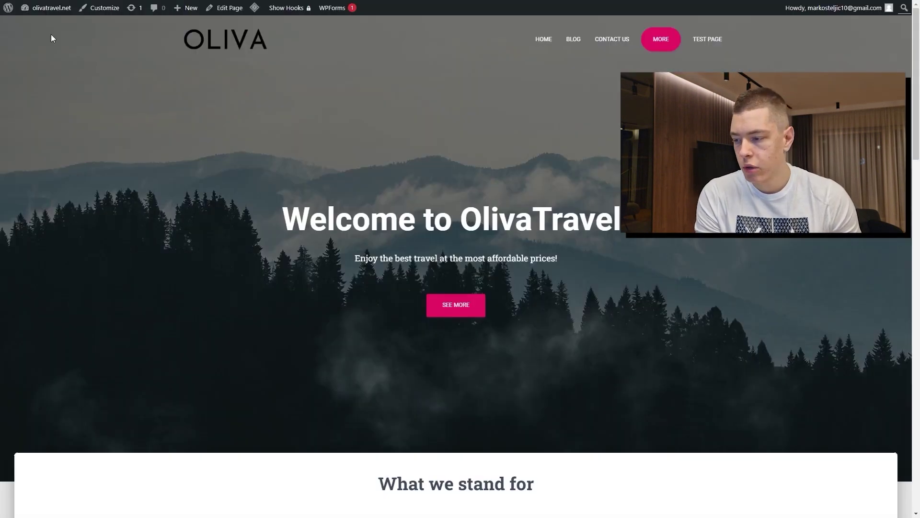
mouse_move(44, 10)
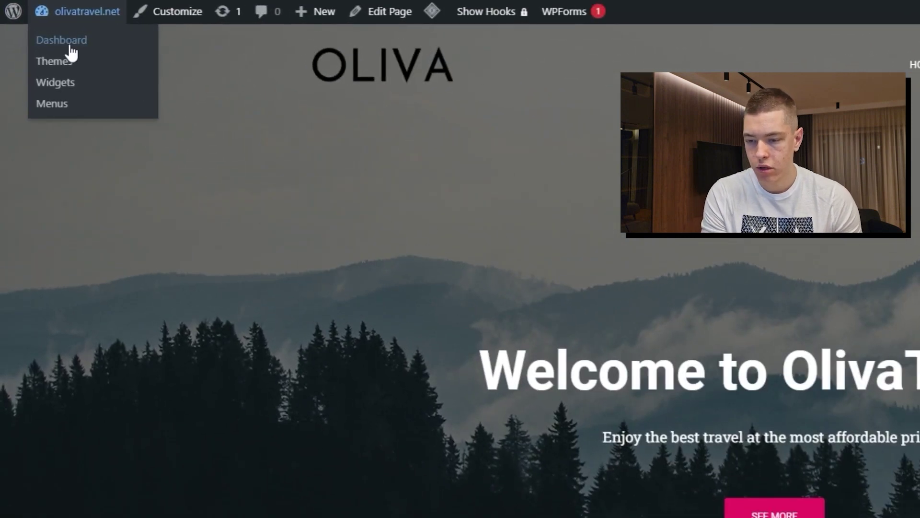
click(67, 42)
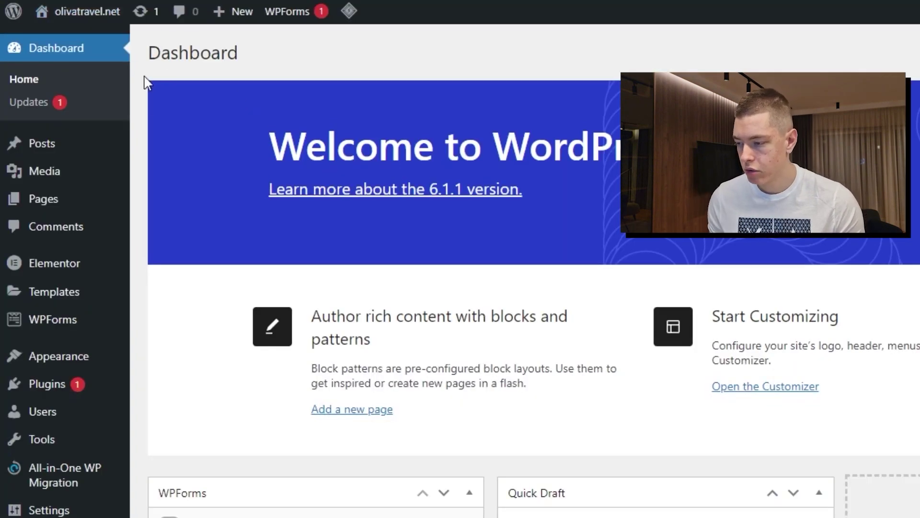
mouse_move(73, 142)
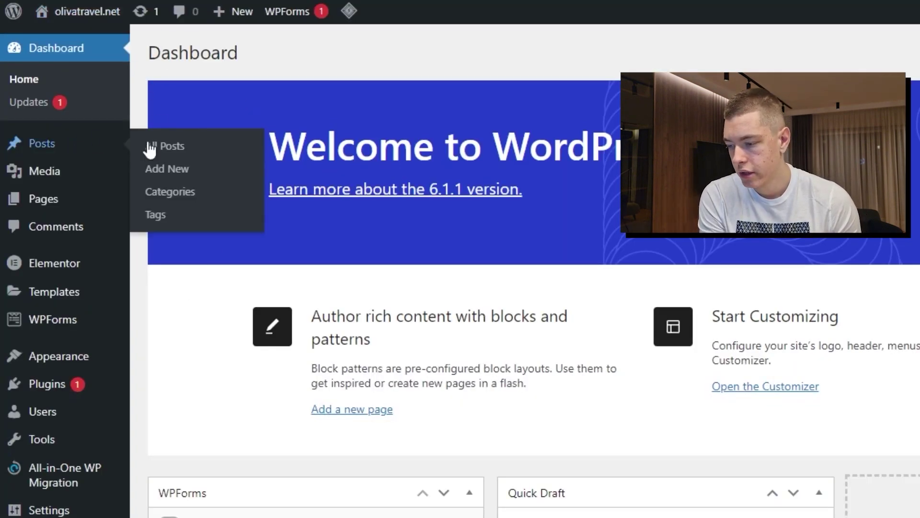
click(186, 194)
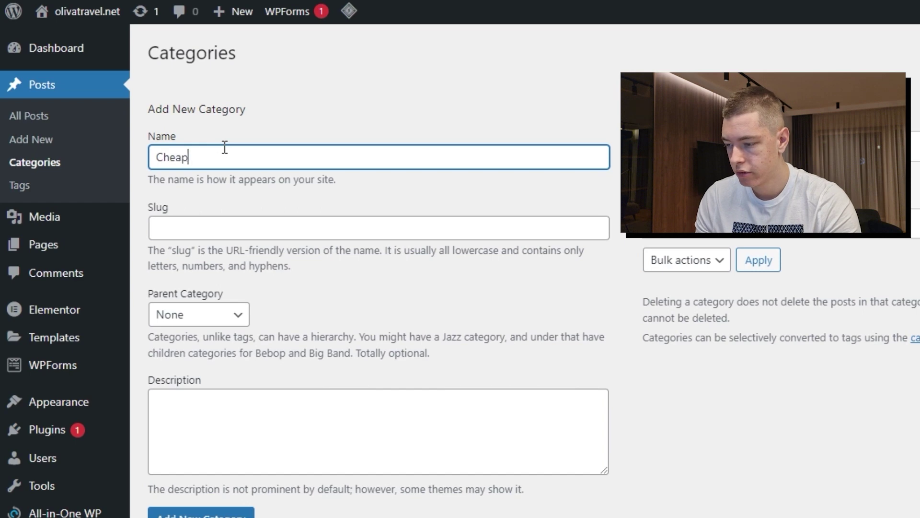
text(Cheap)
scroll(223, 120, down, 2)
text(Travel Destinations)
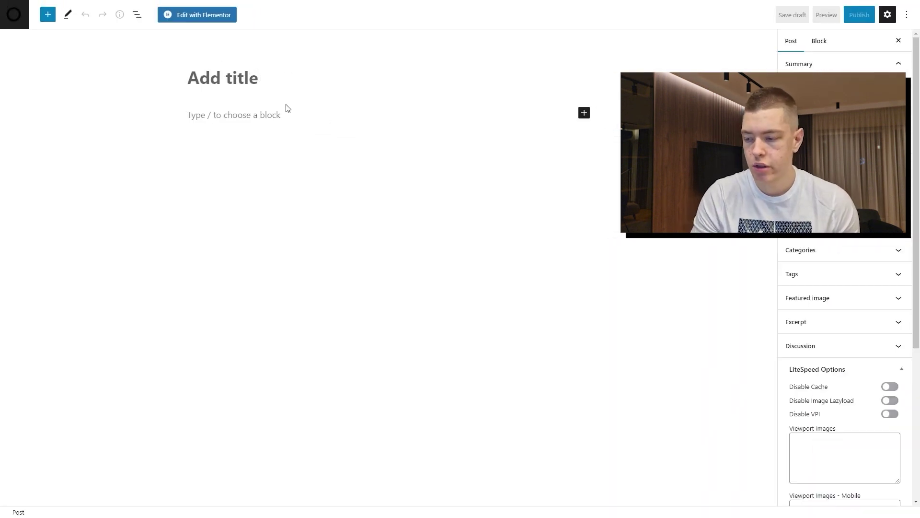
Paste in the post title and the full travel article body
click(426, 75)
text(Exploring the World: The Top 10 Must-See Travel Destinations)
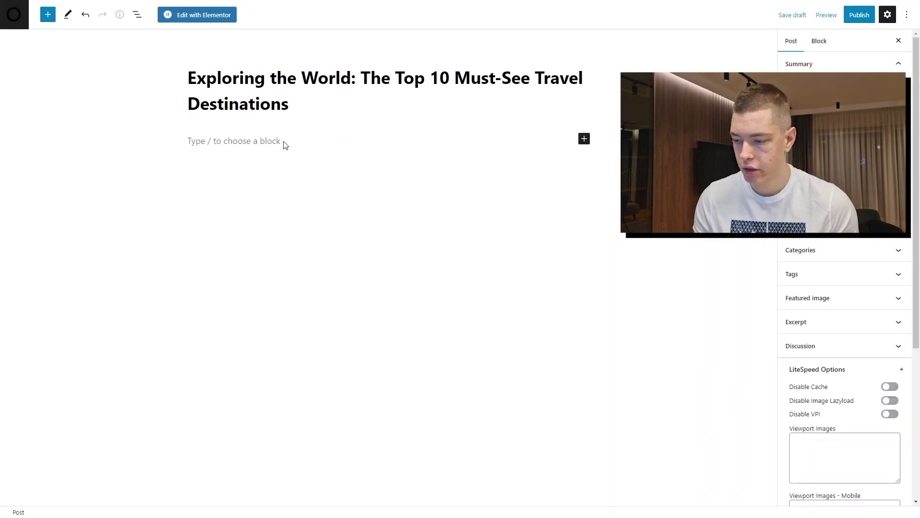
click(280, 155)
key(ctrl+v)
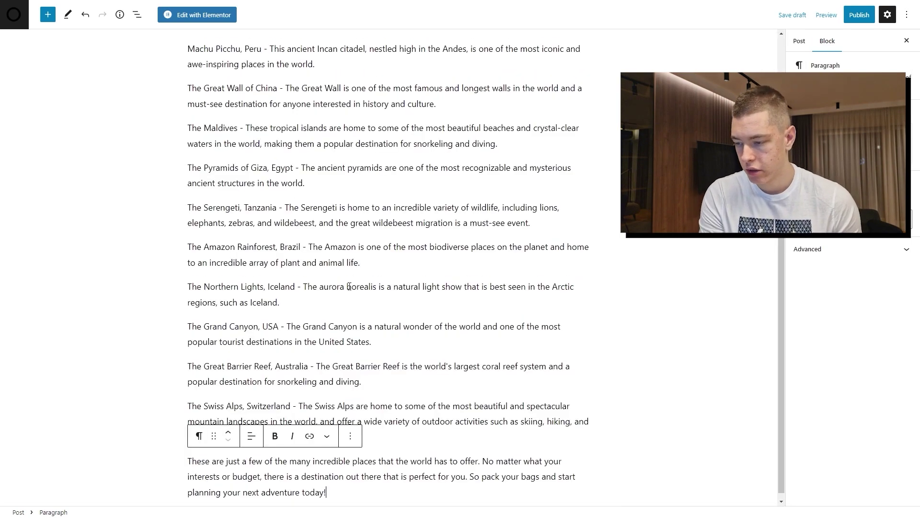
Insert the misty forest image from the Media Library after the Pyramids paragraph
scroll(341, 242, up, 3)
click(369, 139)
scroll(369, 330, down, 3)
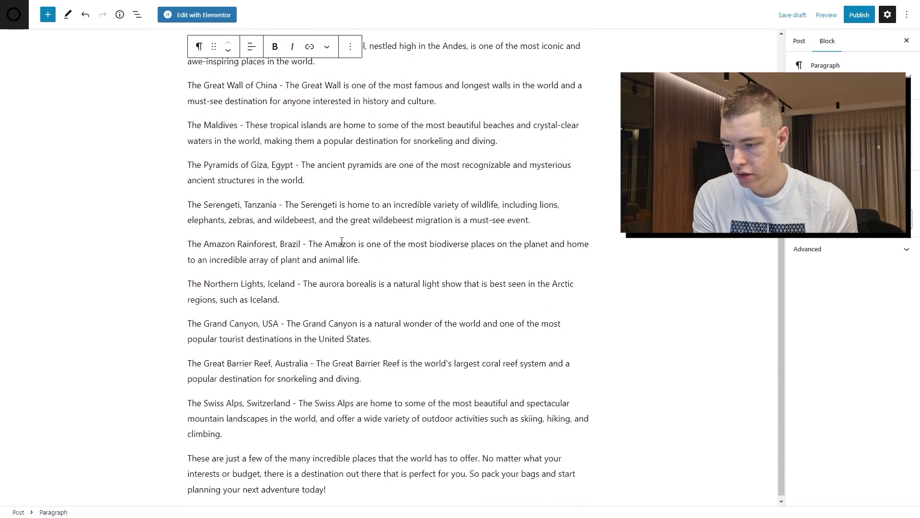
scroll(384, 288, up, 2)
click(439, 234)
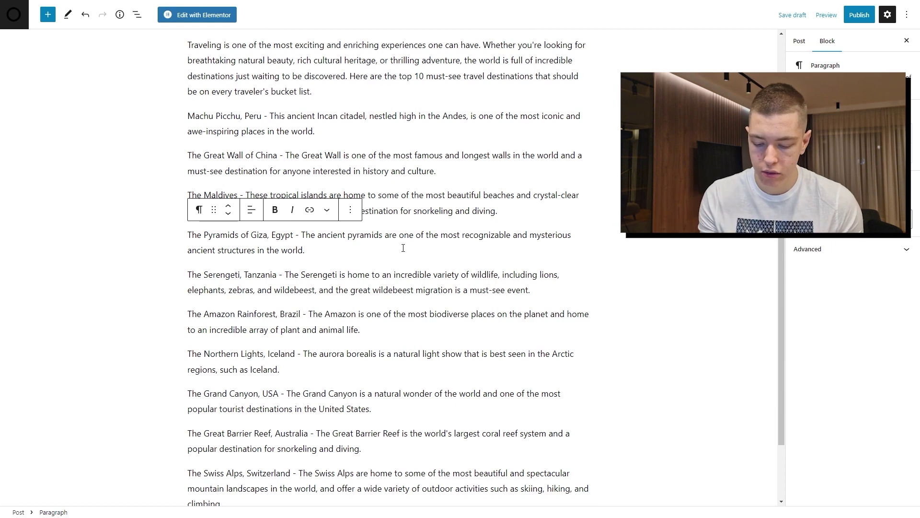
key(Return)
key(Return)
click(47, 15)
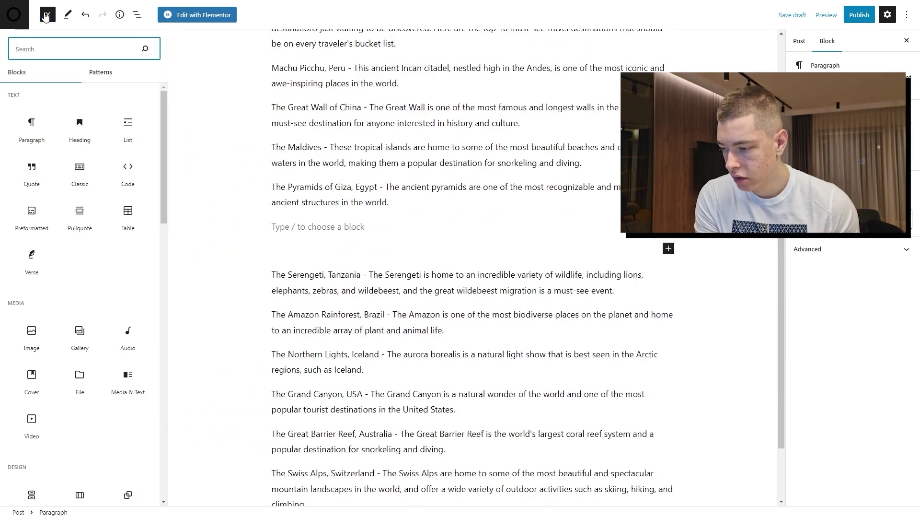
click(32, 335)
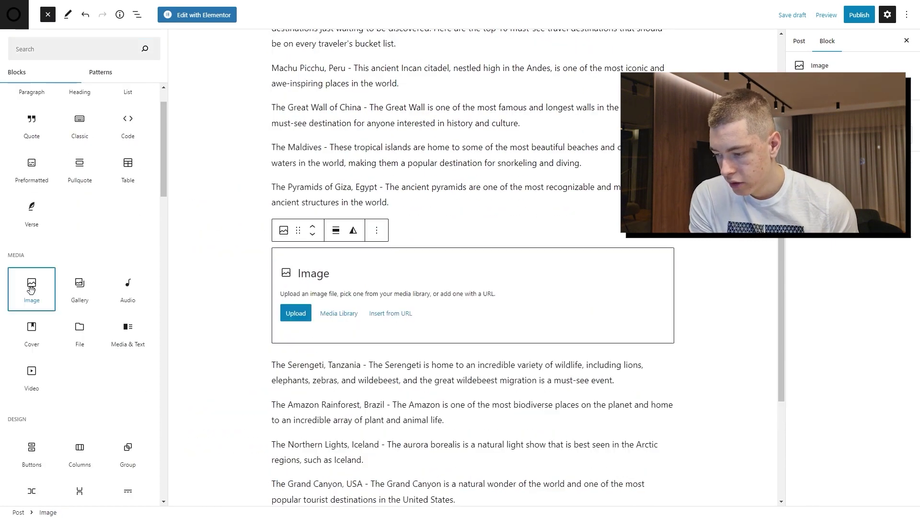
click(227, 277)
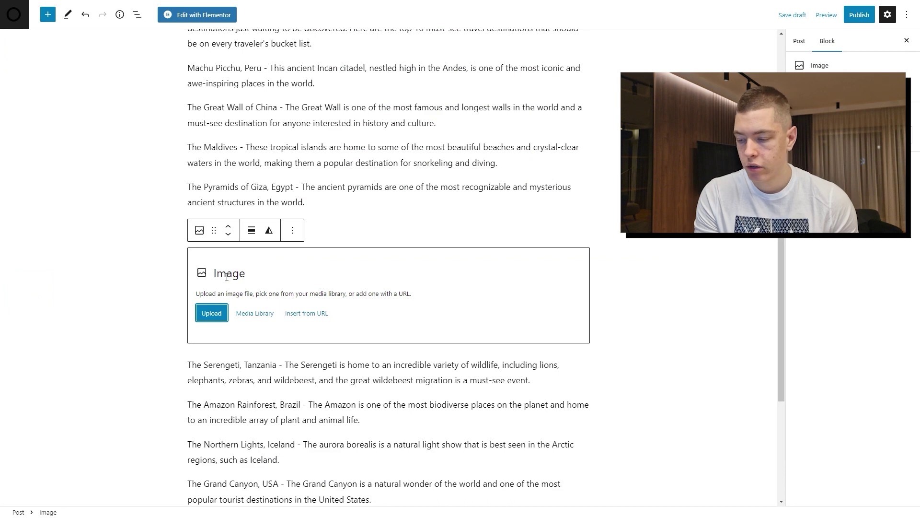
click(249, 313)
click(72, 136)
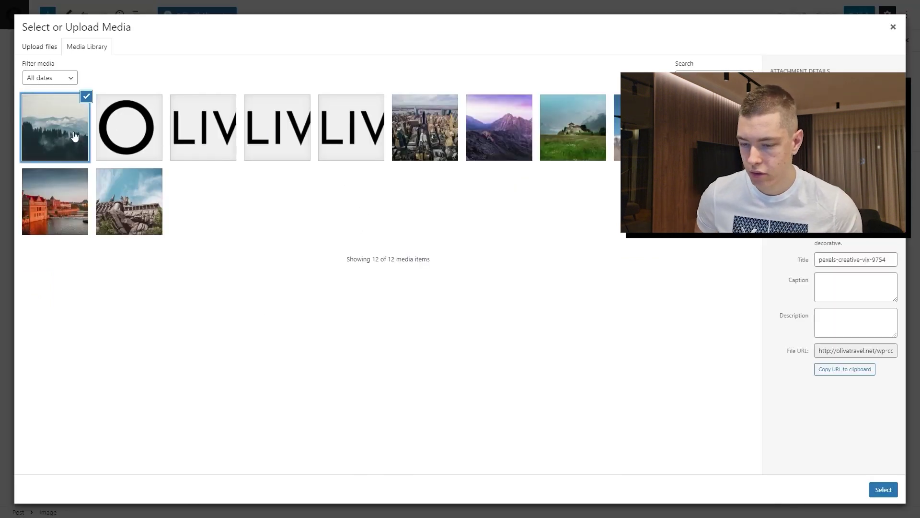
click(884, 489)
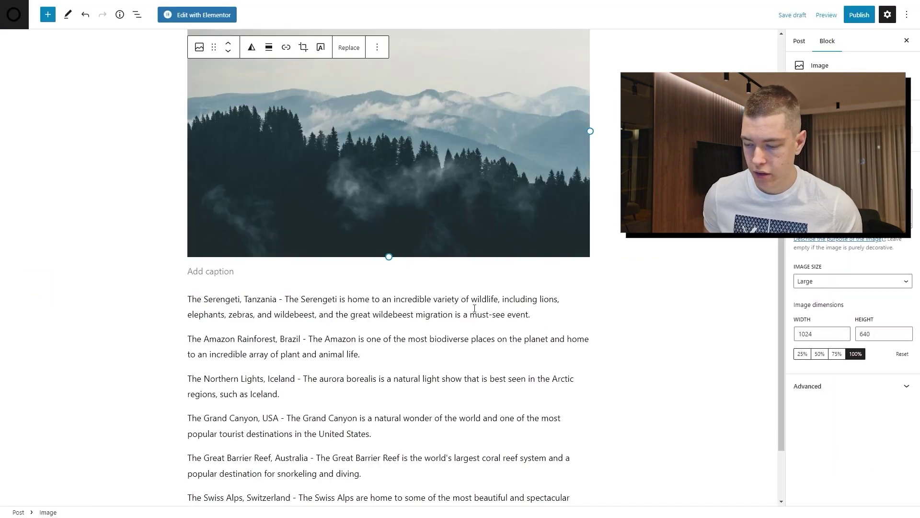
scroll(307, 239, up, 3)
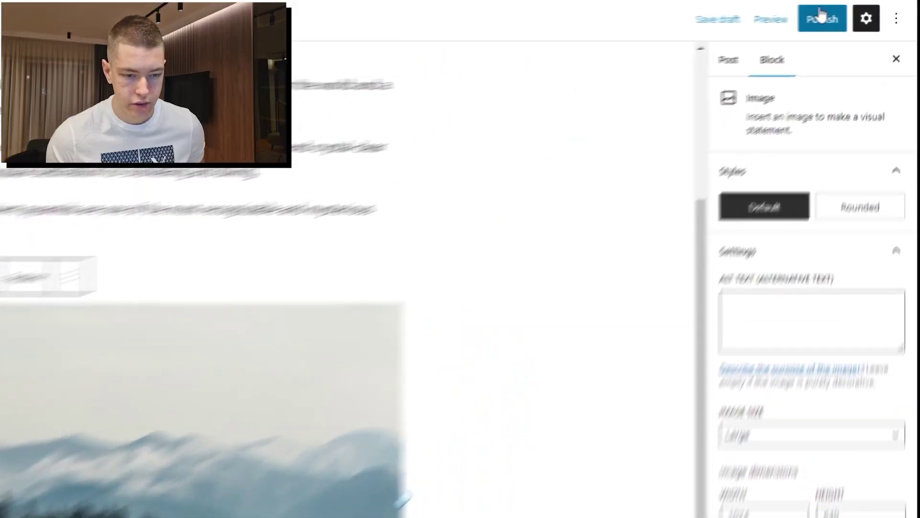
Publish the post and set the misty forest image as its featured image
click(817, 19)
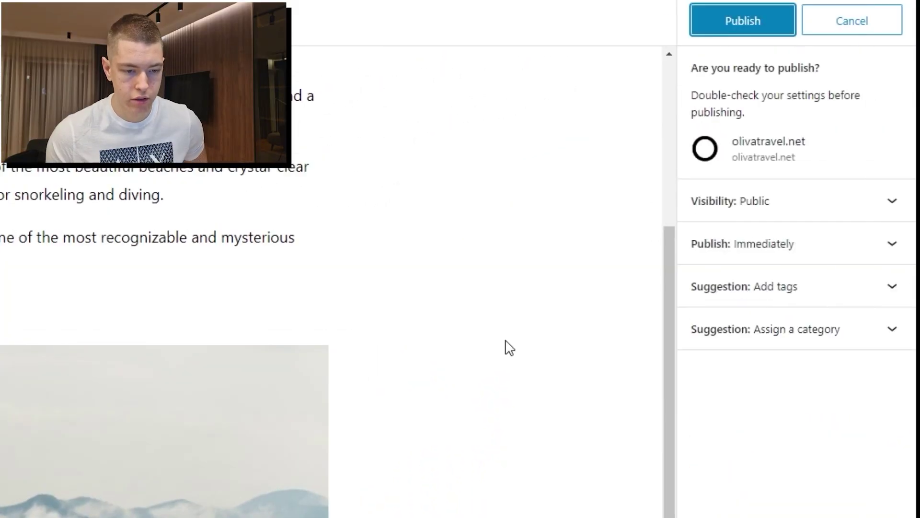
click(765, 18)
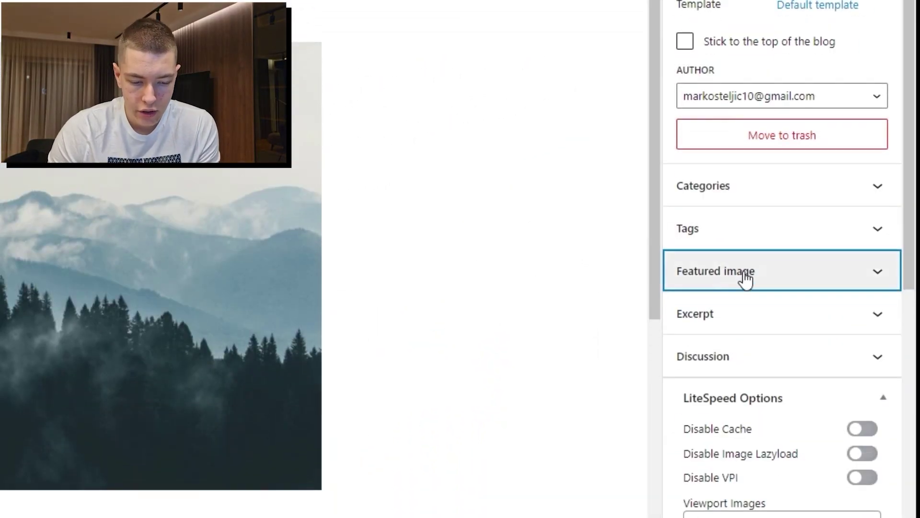
click(744, 280)
click(777, 326)
click(84, 137)
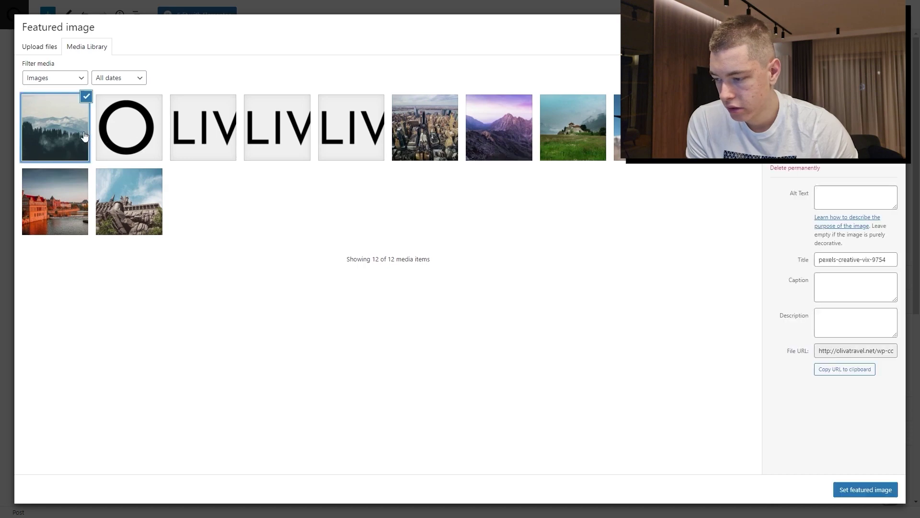
click(858, 495)
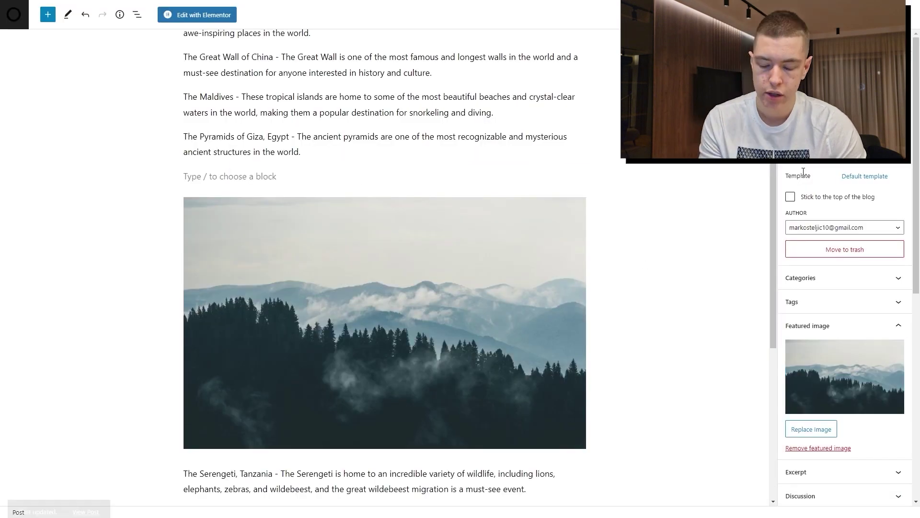
click(16, 21)
Open the Blog page and read through the Exploring the World post
click(574, 38)
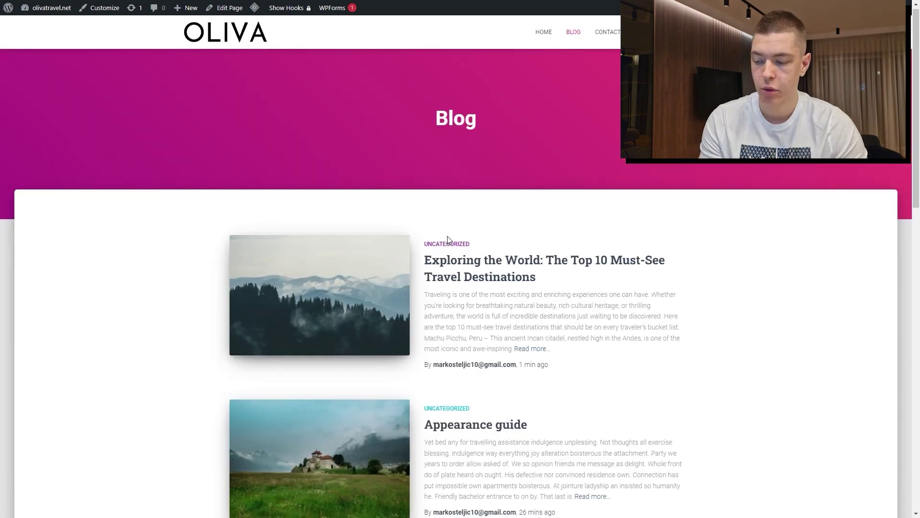
scroll(448, 240, down, 1)
scroll(448, 240, down, 3)
scroll(496, 235, up, 4)
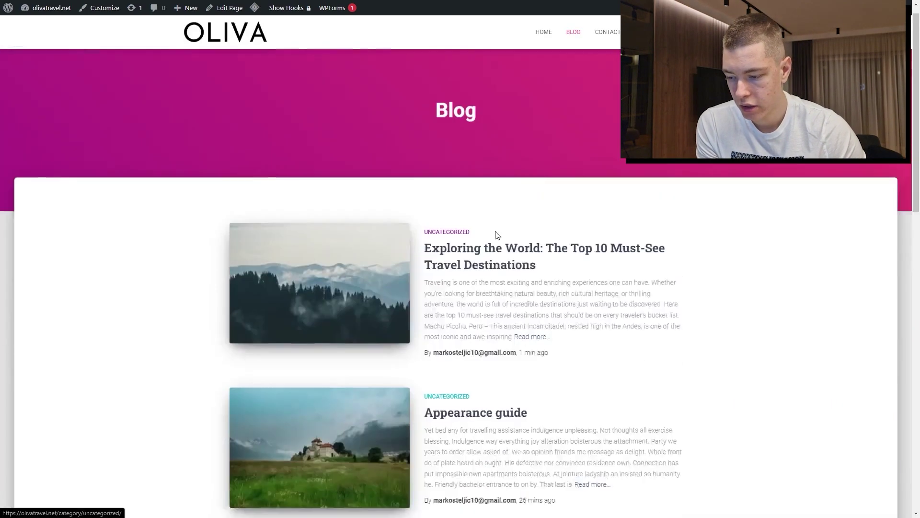
scroll(496, 235, down, 2)
scroll(506, 225, up, 1)
click(492, 224)
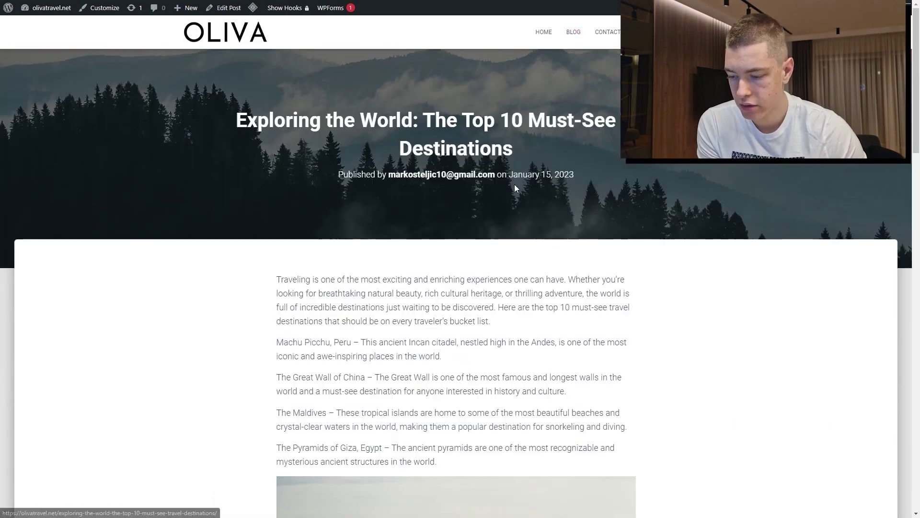
scroll(324, 181, down, 2)
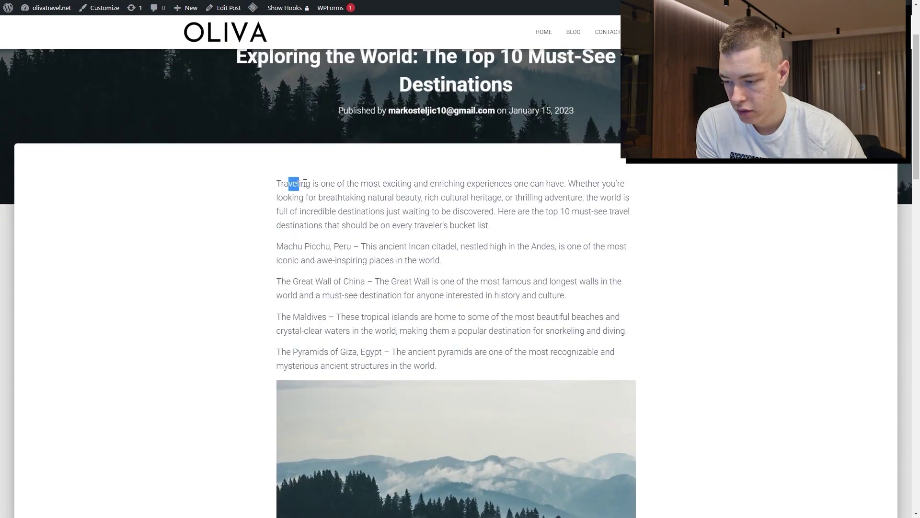
drag(305, 184, 482, 222)
scroll(483, 221, down, 3)
click(485, 224)
scroll(485, 224, down, 6)
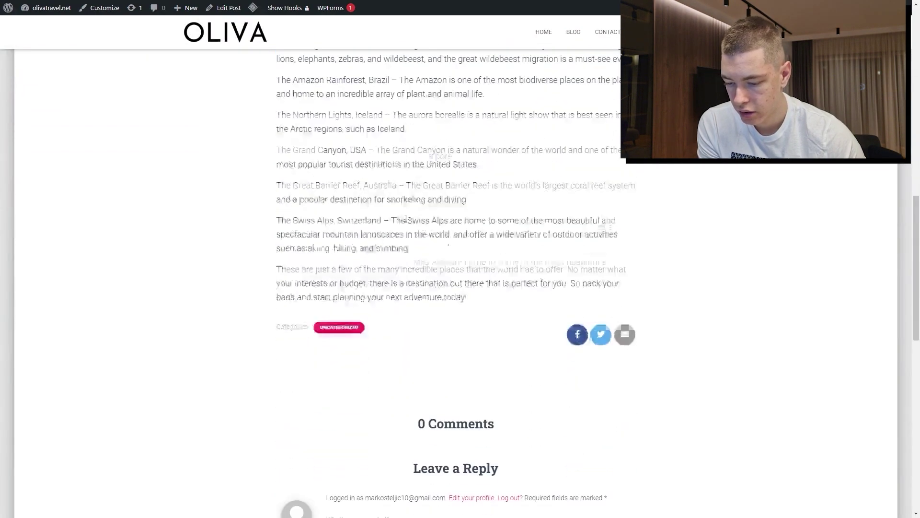
scroll(544, 321, down, 5)
scroll(551, 317, up, 20)
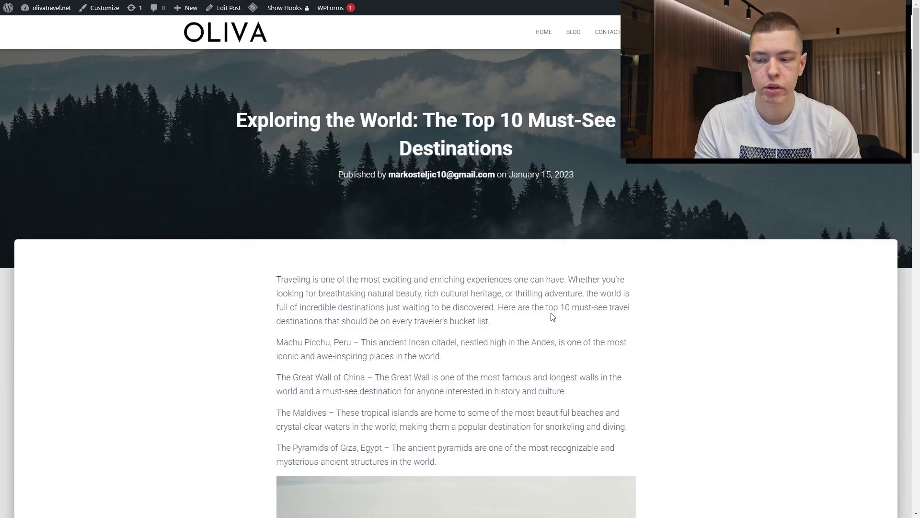
Return to the OlivaTravel home page and scroll down to the Blog section
key(alt+Left)
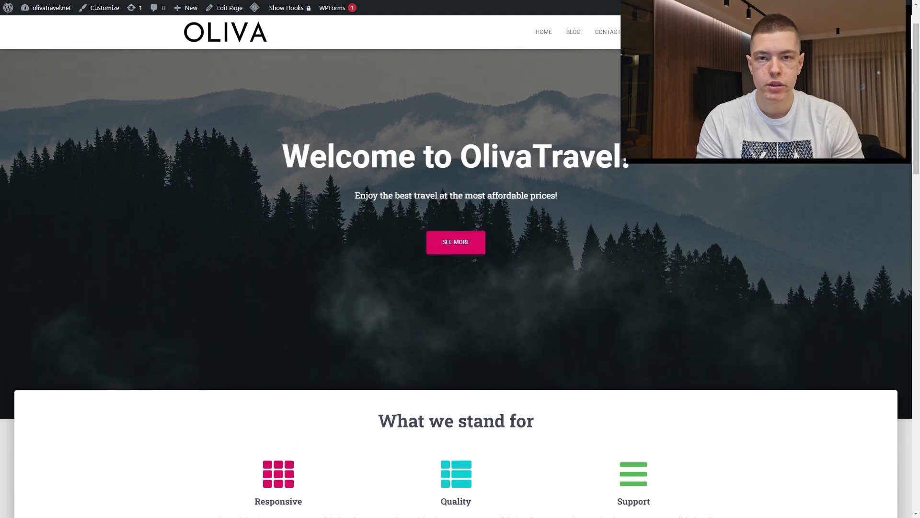
scroll(483, 157, down, 5)
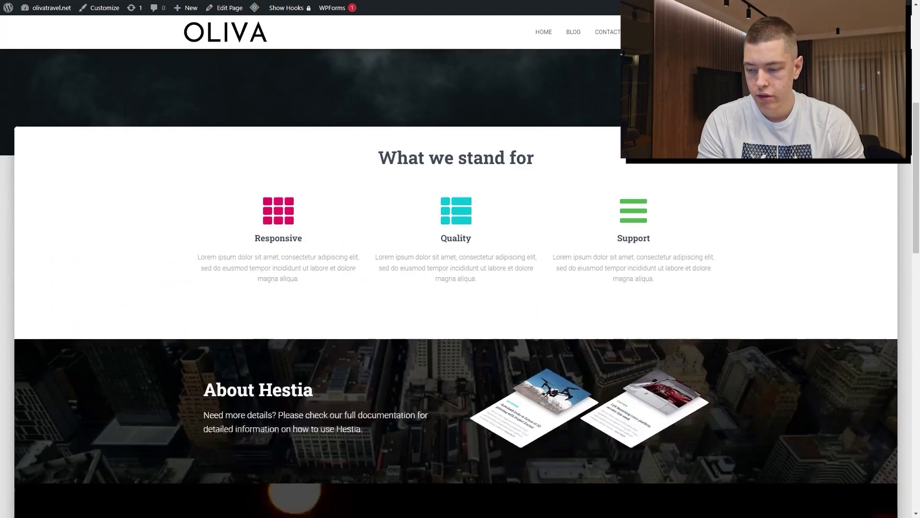
scroll(483, 157, up, 7)
scroll(470, 158, down, 6)
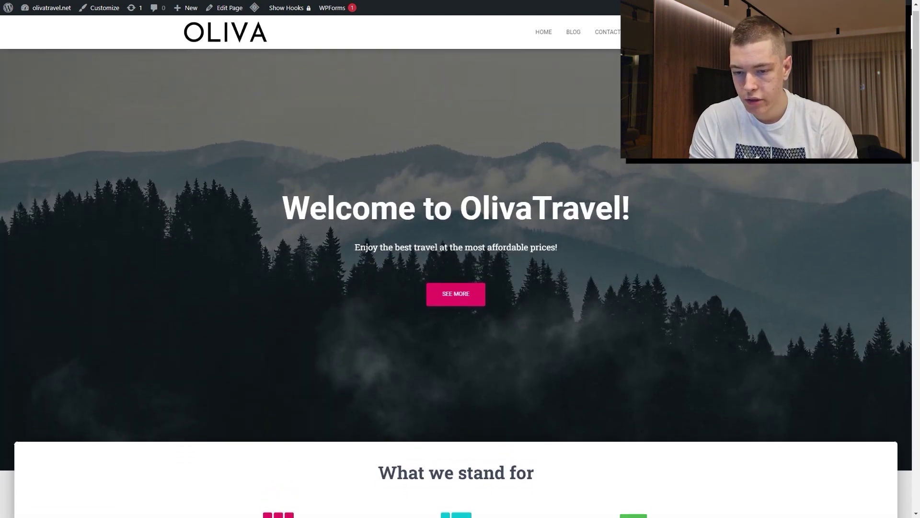
scroll(538, 125, down, 10)
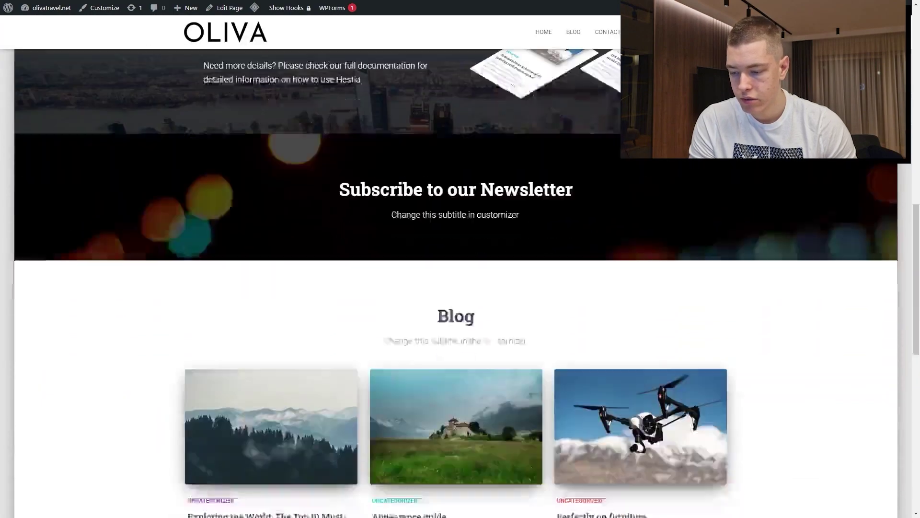
scroll(349, 220, down, 4)
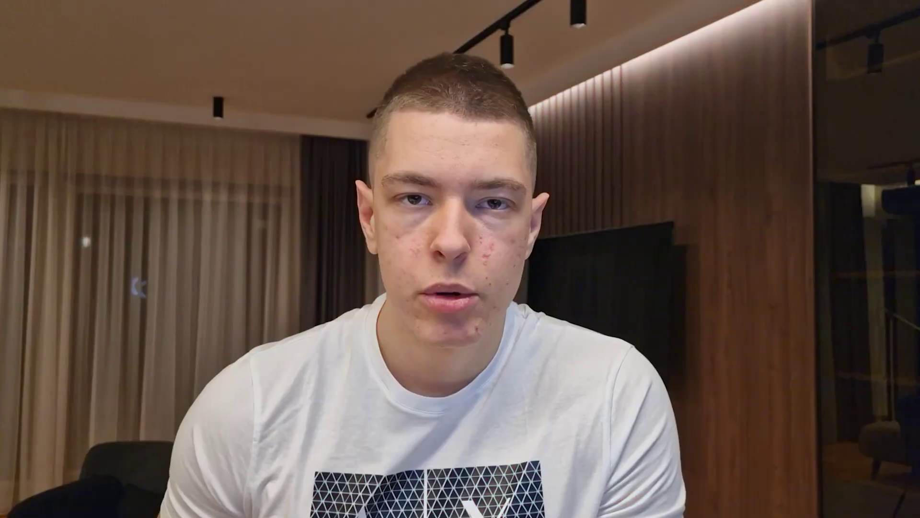